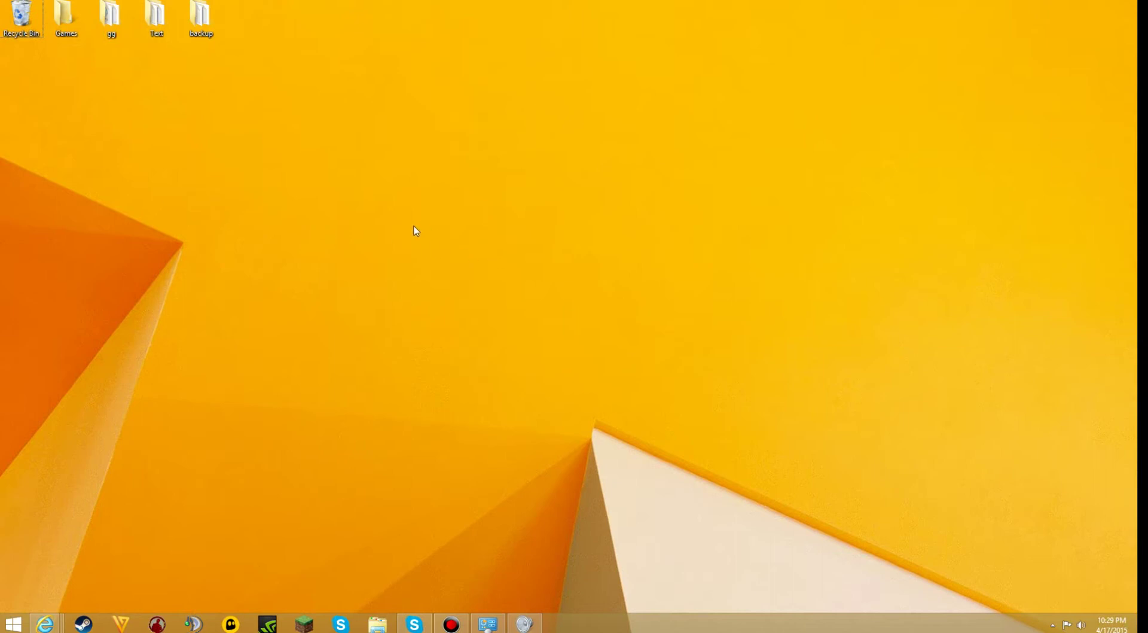
# Open the Windows Start screen to begin a search
pyautogui.press('super')
# Launch Run and open %appdata% to show the AppData Roaming folder
pyautogui.write('run')
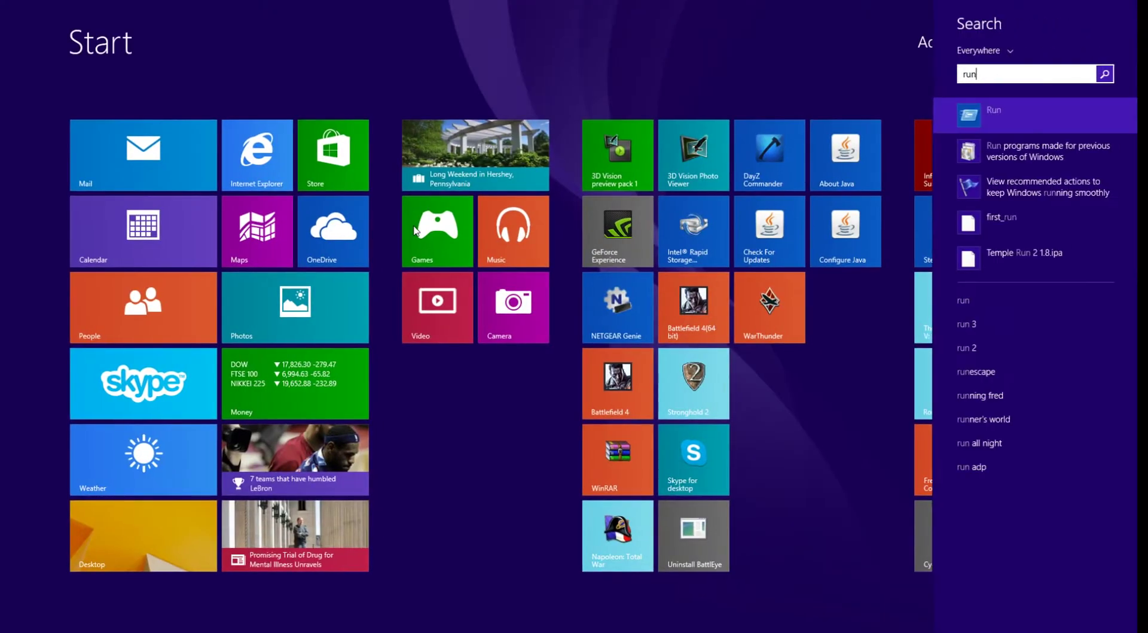
pyautogui.press('Return')
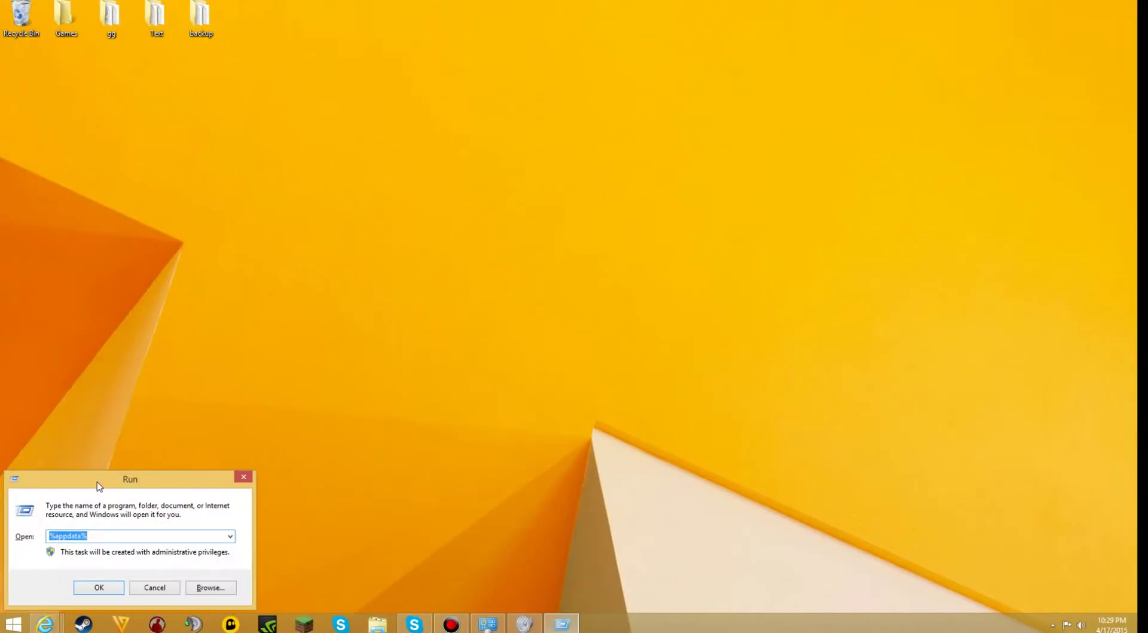
pyautogui.moveTo(99, 484); pyautogui.dragTo(492, 268)
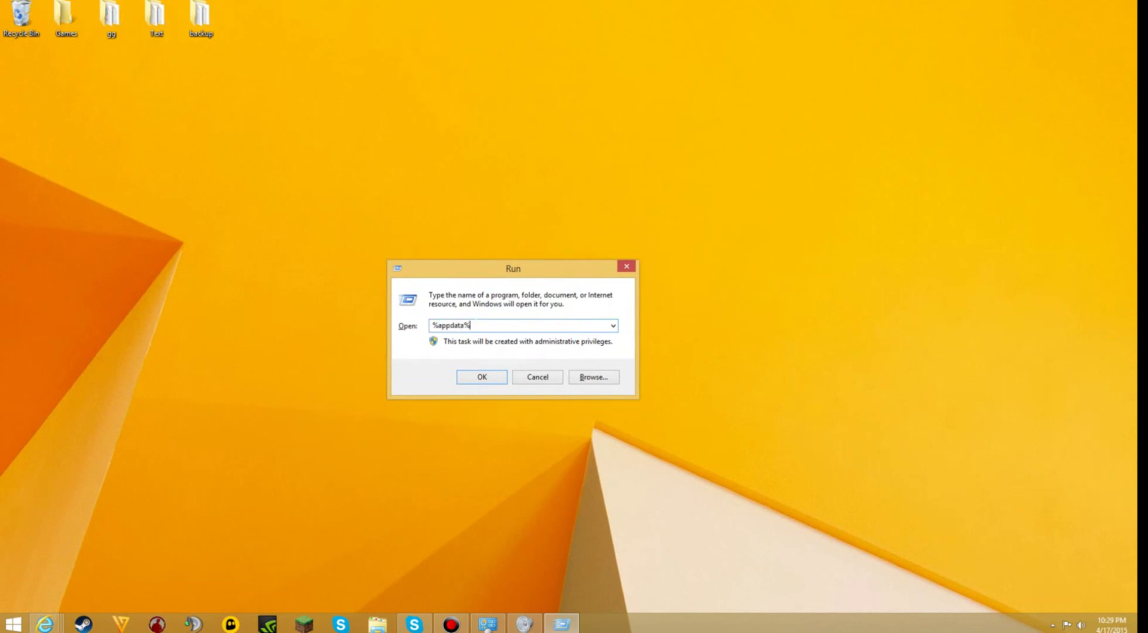
pyautogui.click(488, 375)
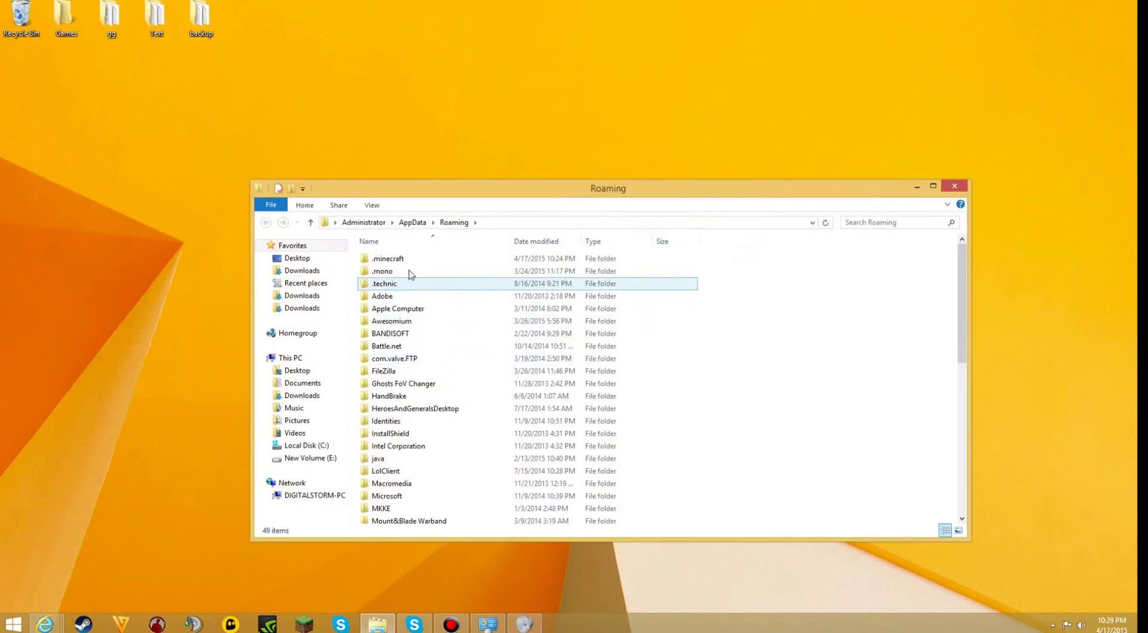
# Copy the .minecraft folder from Roaming and paste it onto the desktop
pyautogui.moveTo(594, 189); pyautogui.dragTo(600, 183)
pyautogui.click(399, 253)
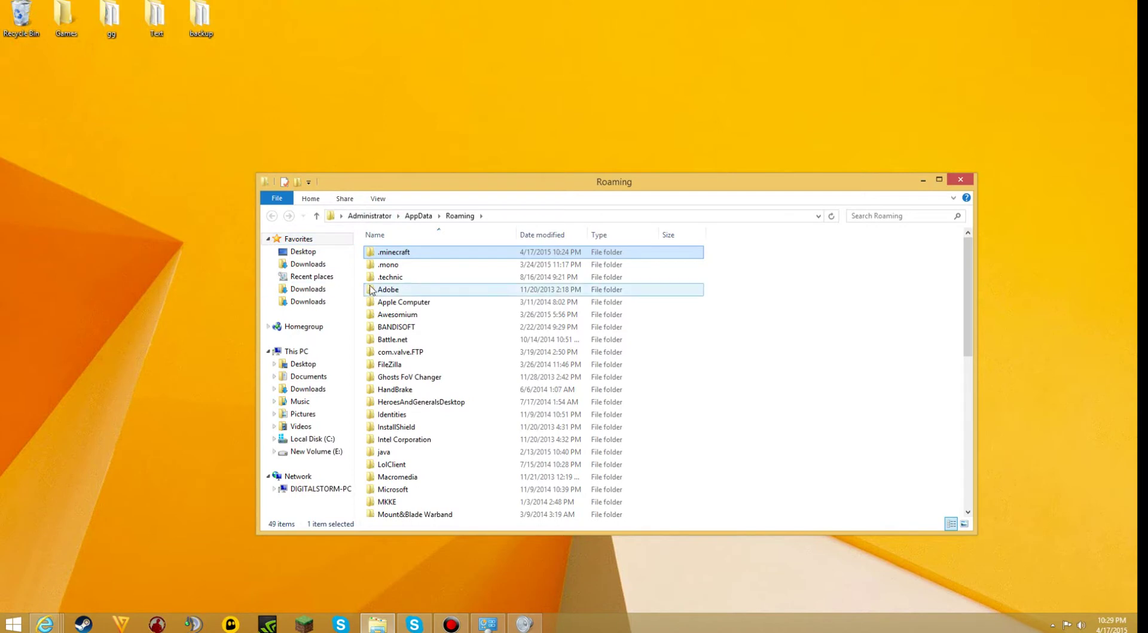
pyautogui.rightClick(409, 258)
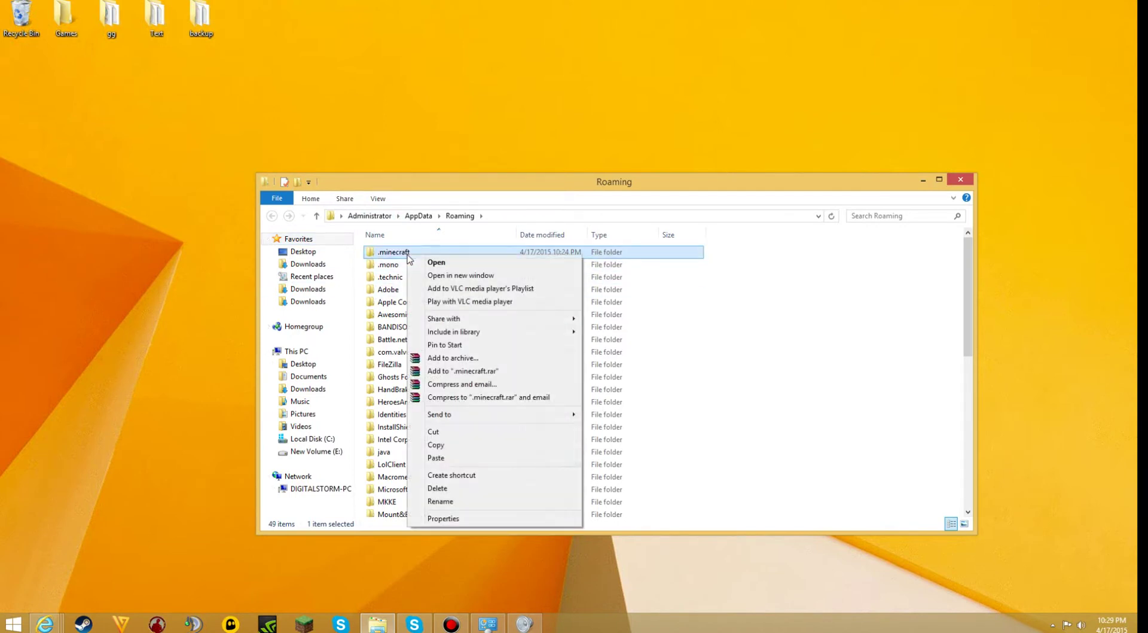
pyautogui.click(436, 445)
pyautogui.click(390, 156)
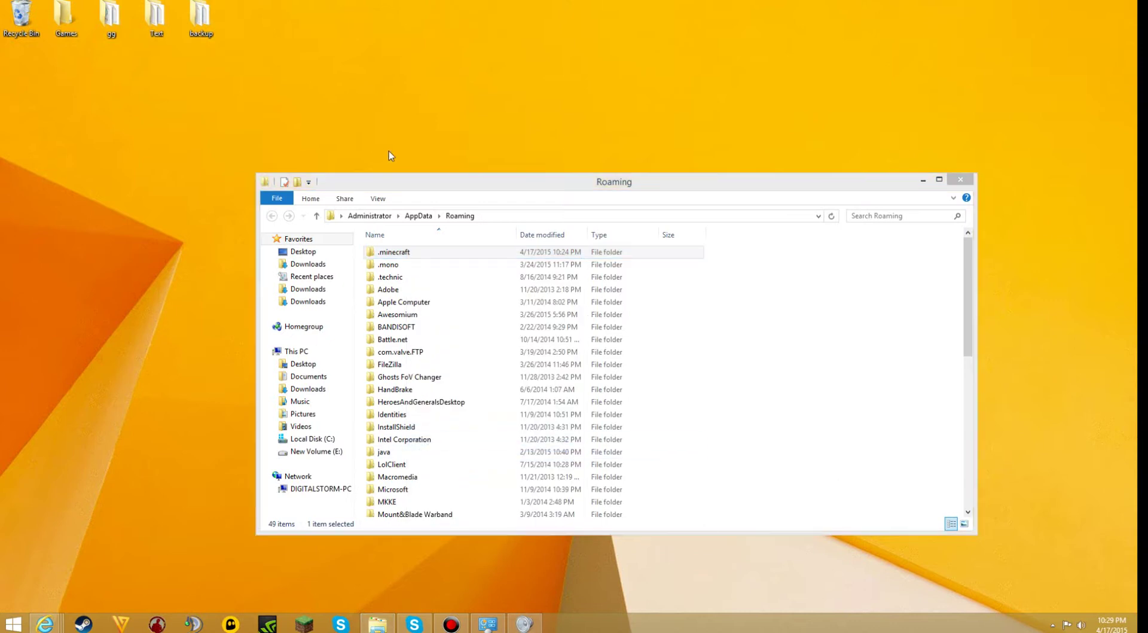
pyautogui.moveTo(414, 183); pyautogui.dragTo(464, 246)
pyautogui.rightClick(360, 163)
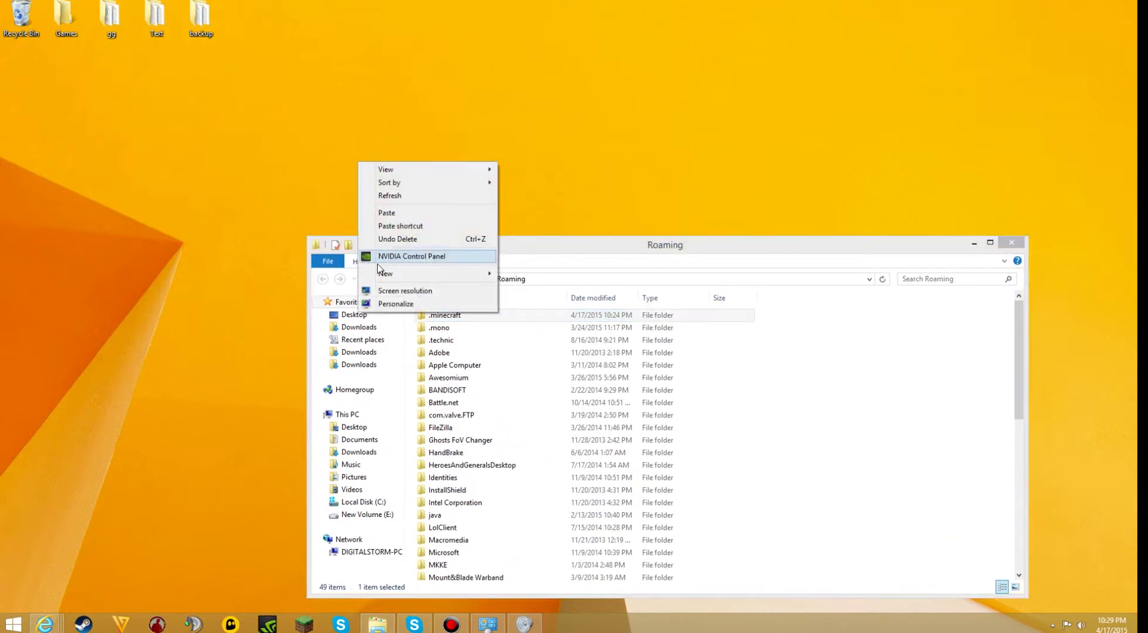
pyautogui.click(392, 212)
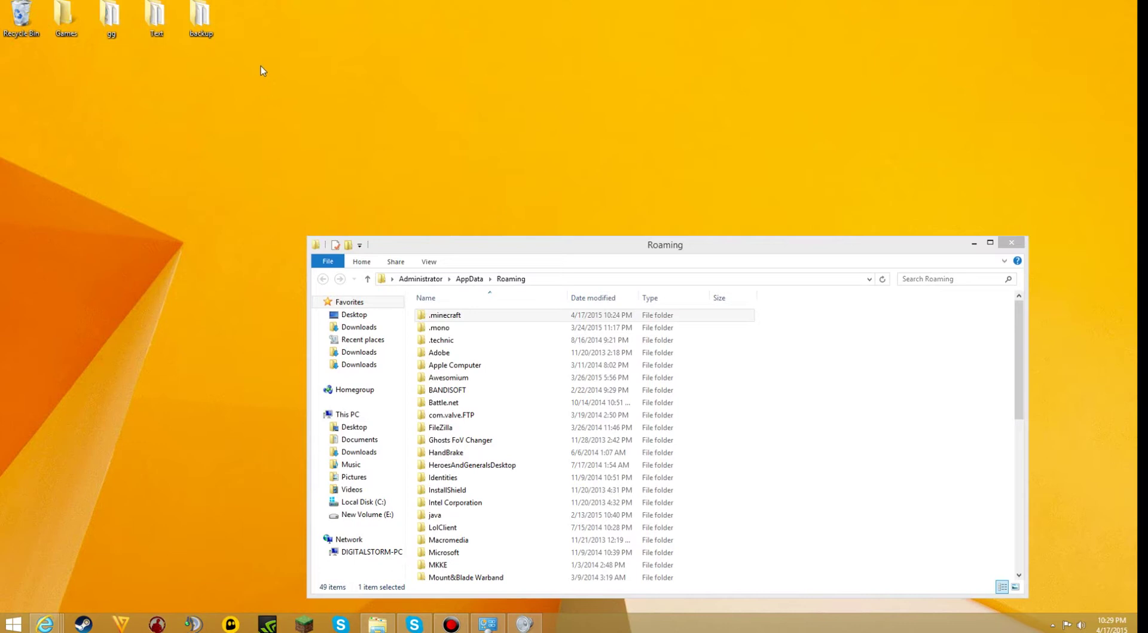
# Delete the old backup folder from the desktop, removing a stray shortcut too
pyautogui.rightClick(209, 18)
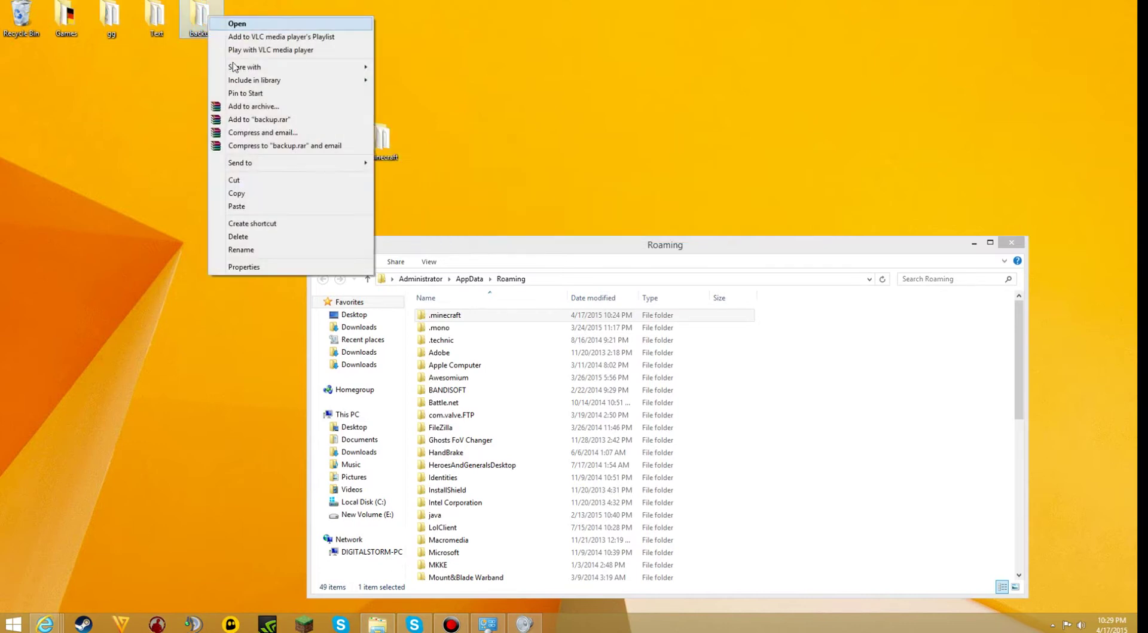
pyautogui.click(251, 228)
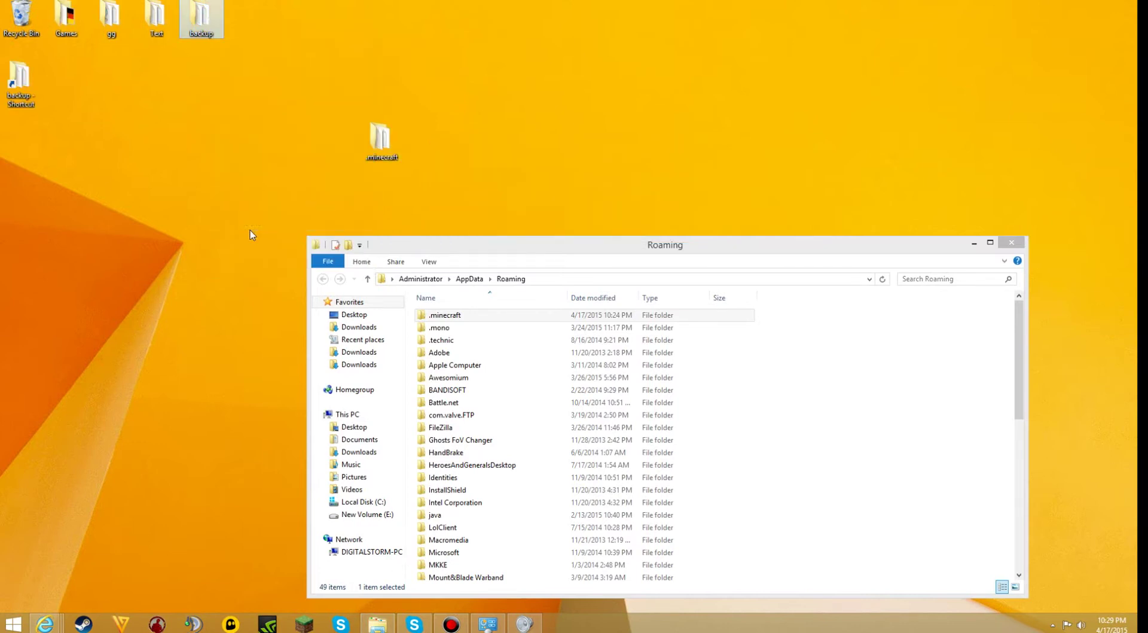
pyautogui.rightClick(17, 73)
pyautogui.click(49, 290)
pyautogui.rightClick(200, 17)
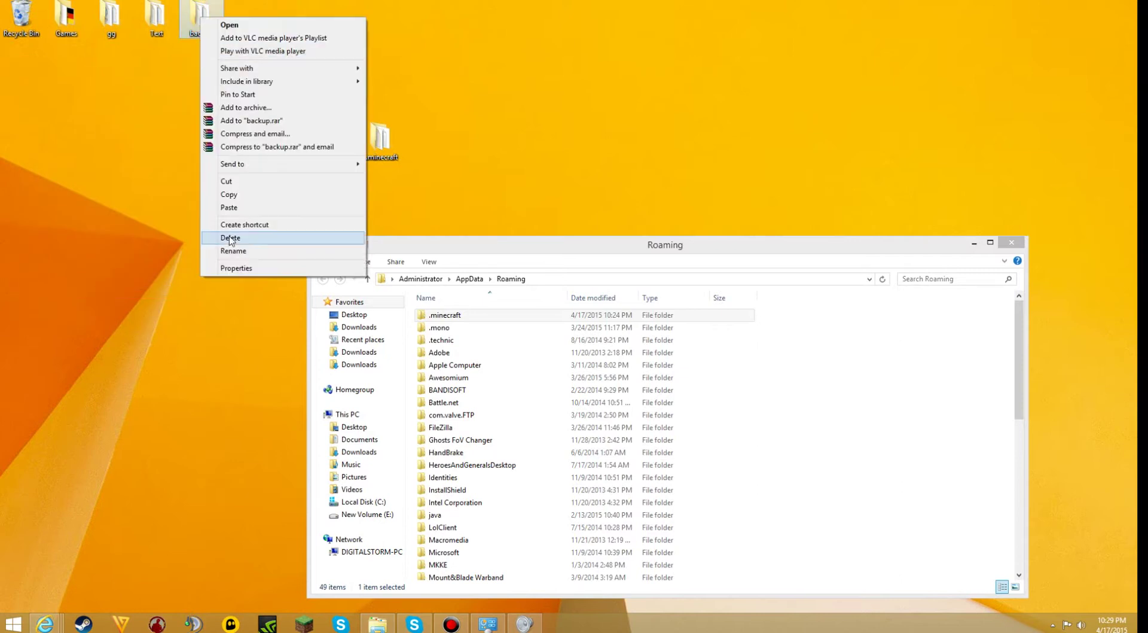
pyautogui.click(232, 239)
# Rename the copied .minecraft folder on the desktop to 'backup'
pyautogui.moveTo(362, 148); pyautogui.dragTo(193, 28)
pyautogui.rightClick(192, 28)
pyautogui.click(226, 262)
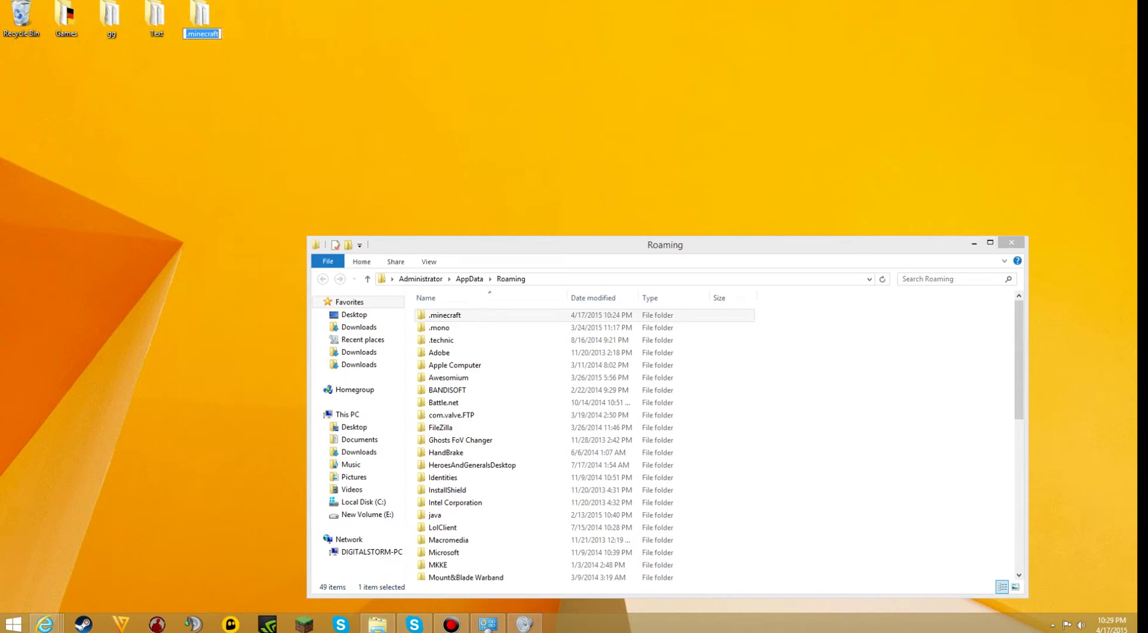
pyautogui.write('bac')
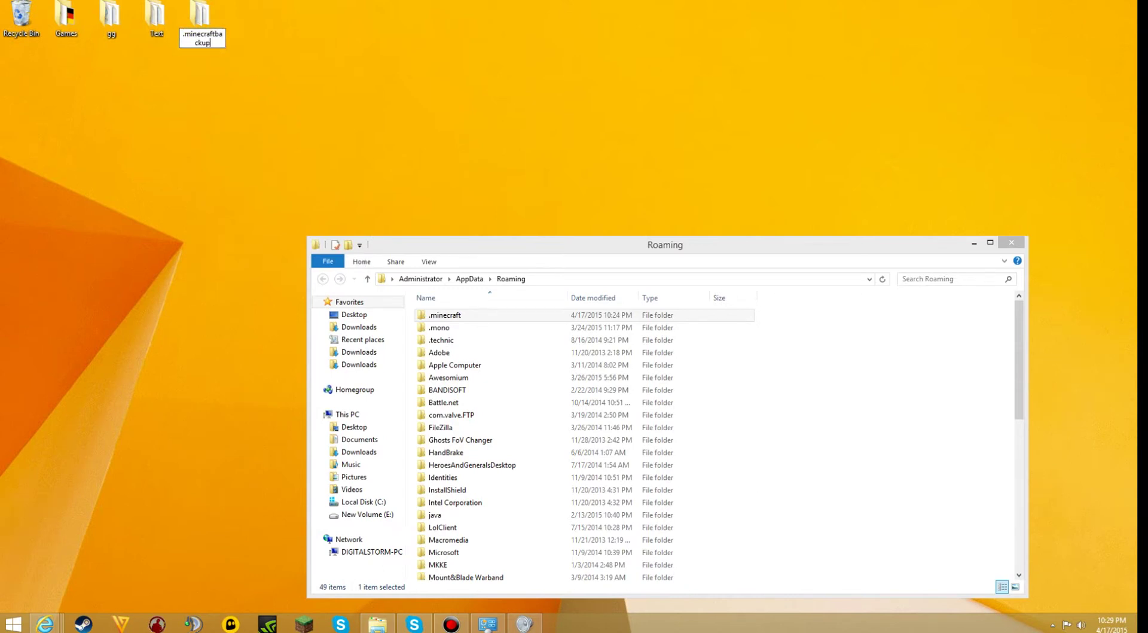
pyautogui.write('kup')
pyautogui.press('Return')
pyautogui.click(655, 312)
pyautogui.write('backup')
pyautogui.press('Return')
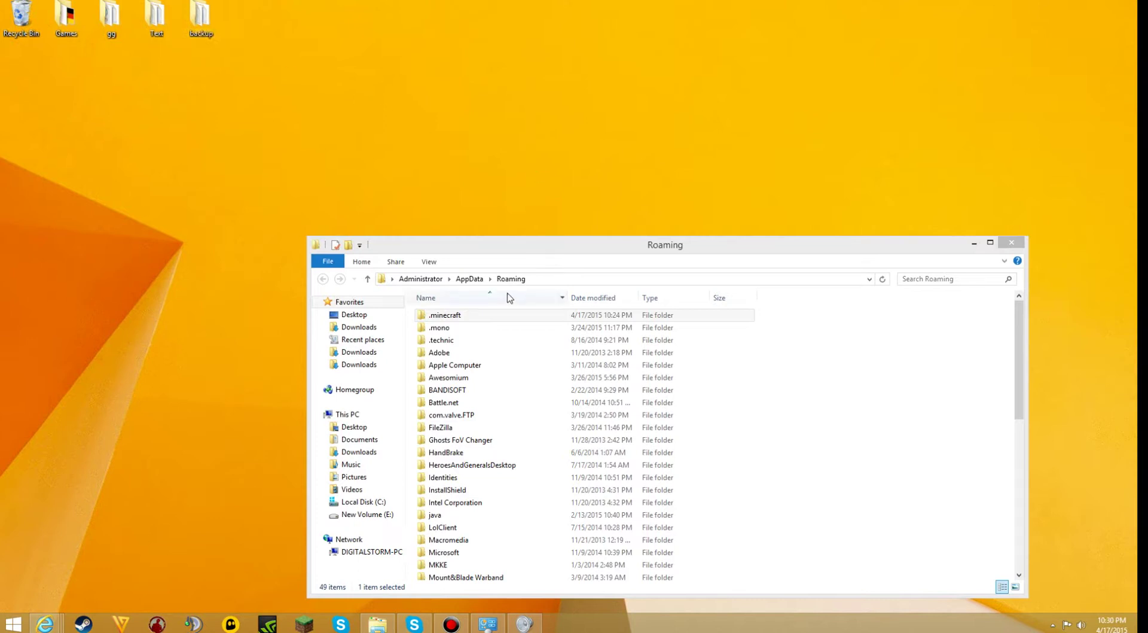
# Check the contents of .minecraft, then return to the Roaming folder
pyautogui.click(451, 309)
pyautogui.moveTo(465, 245); pyautogui.dragTo(448, 223)
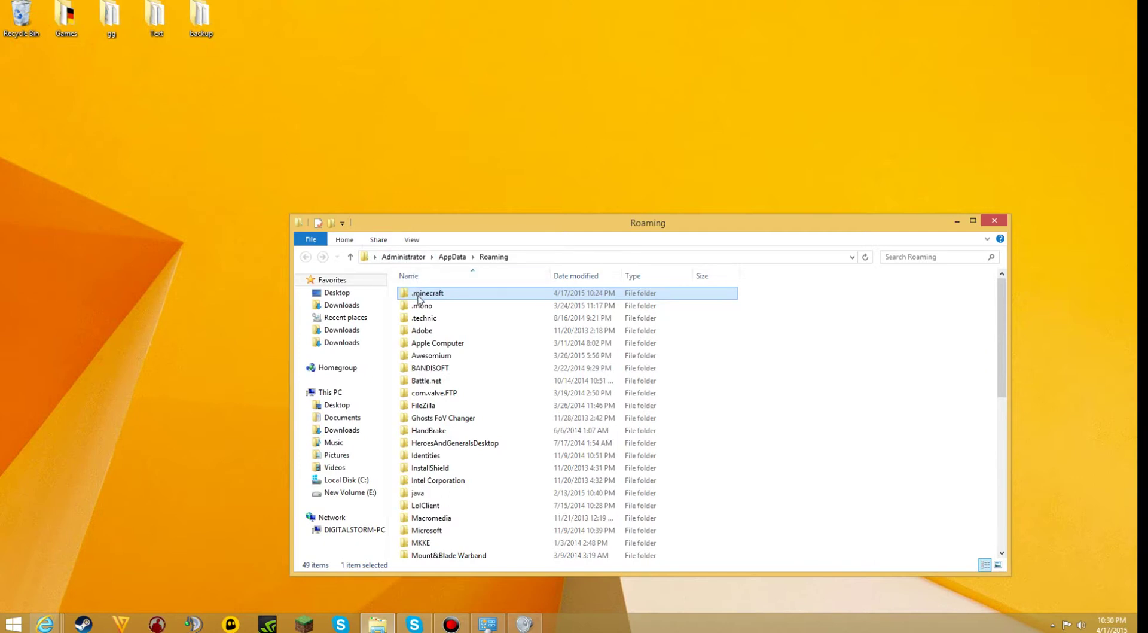
pyautogui.doubleClick(419, 299)
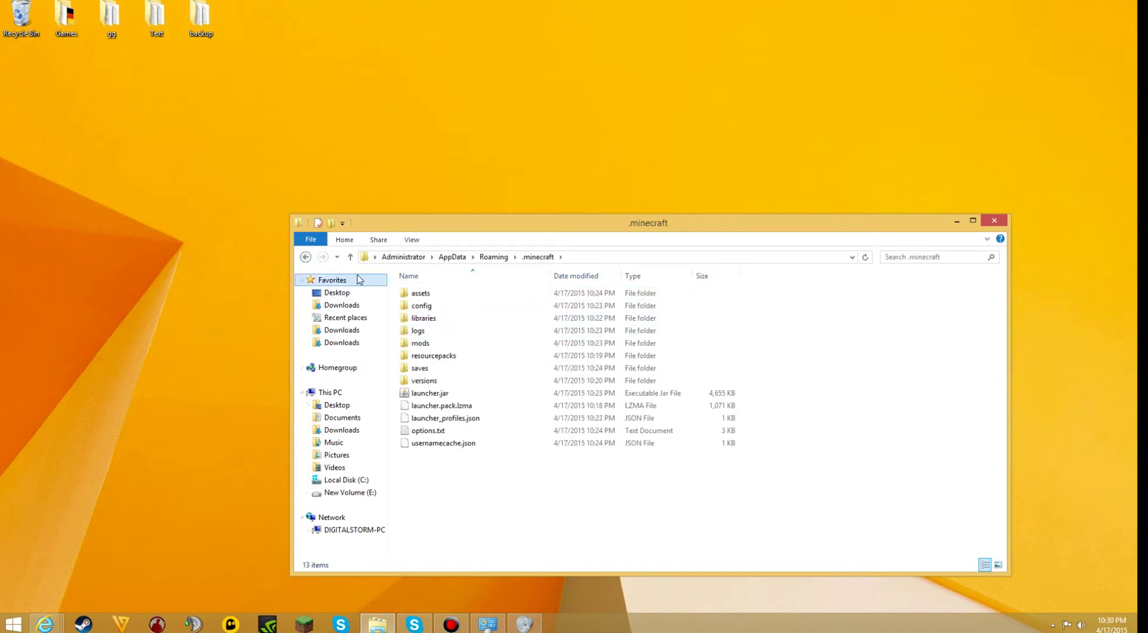
pyautogui.click(306, 256)
pyautogui.moveTo(522, 230); pyautogui.dragTo(480, 221)
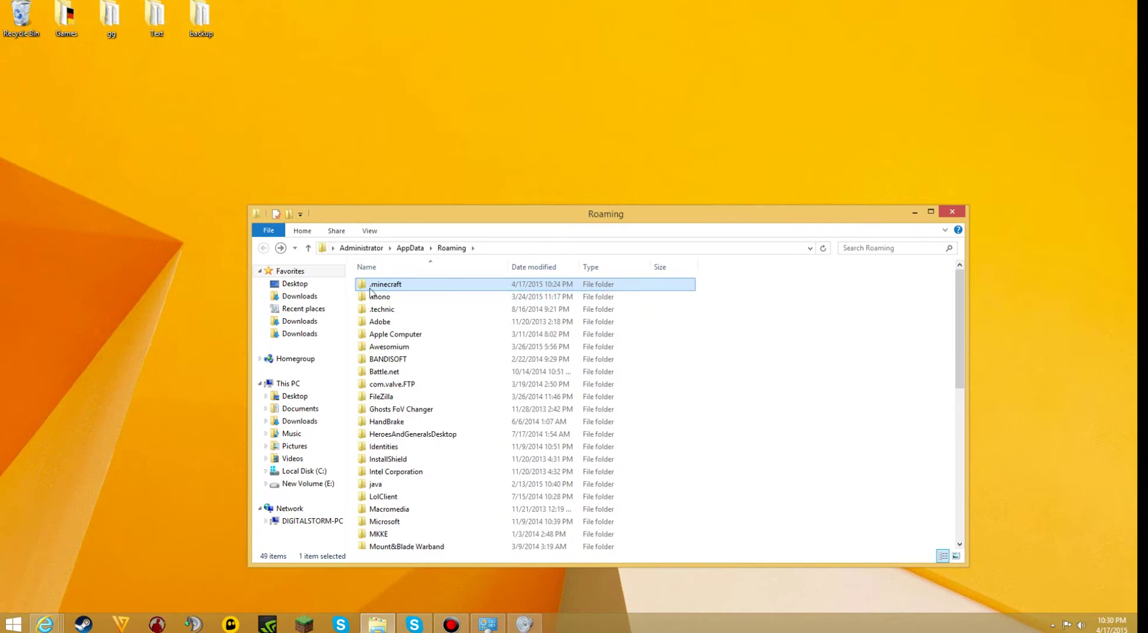
# Delete .minecraft from Roaming and start the Minecraft Launcher from the taskbar
pyautogui.rightClick(373, 292)
pyautogui.moveTo(383, 216); pyautogui.dragTo(402, 204)
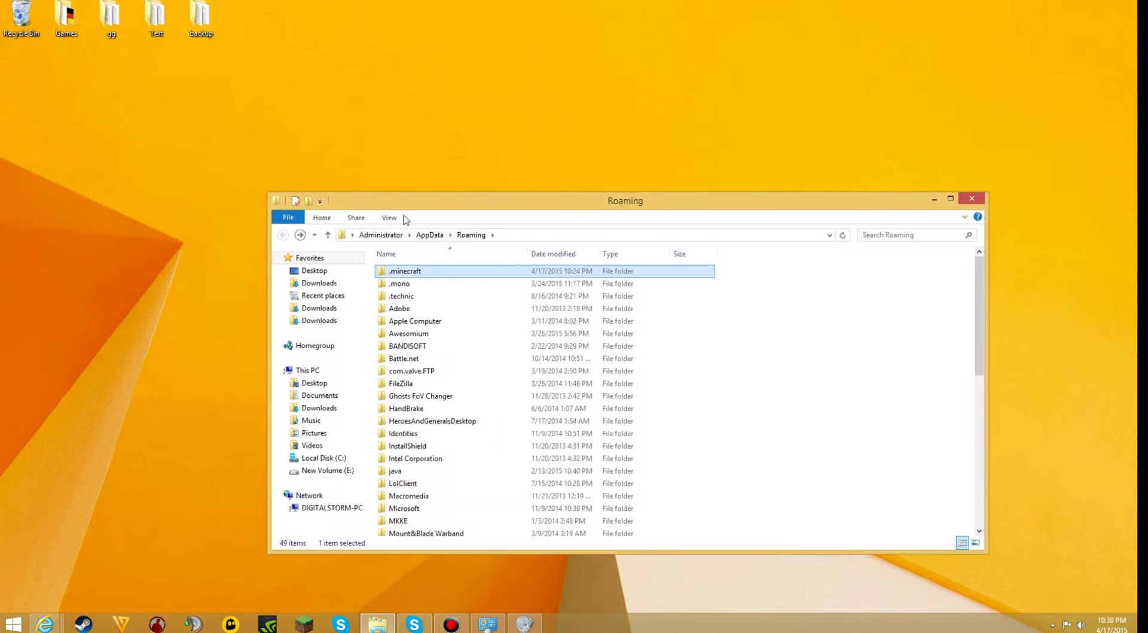
pyautogui.rightClick(406, 276)
pyautogui.click(440, 508)
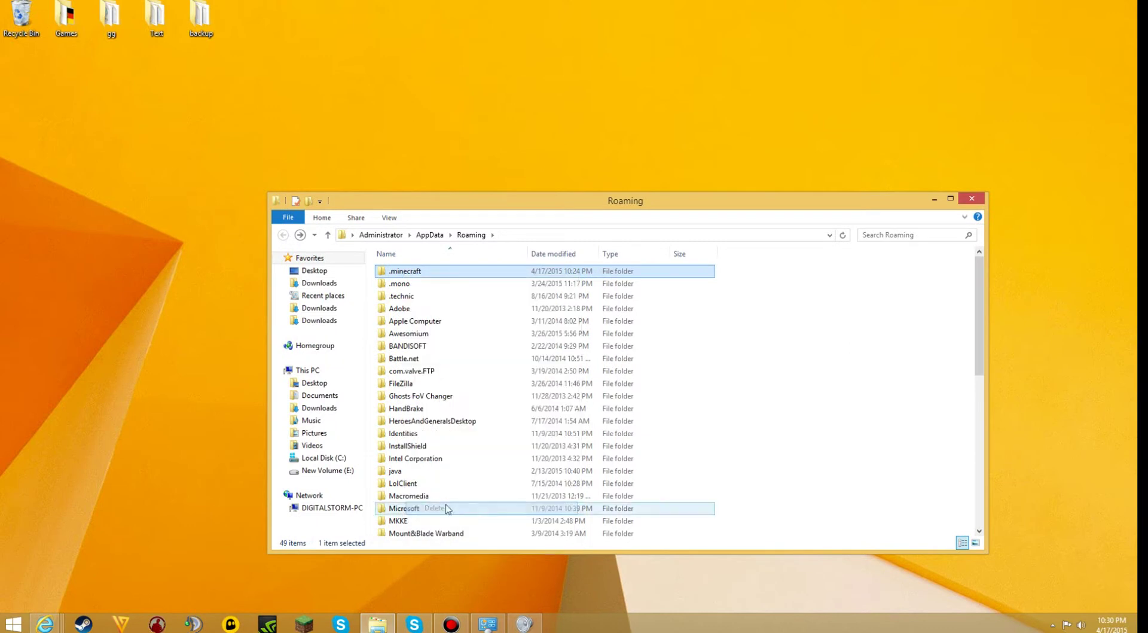
pyautogui.moveTo(651, 208); pyautogui.dragTo(643, 211)
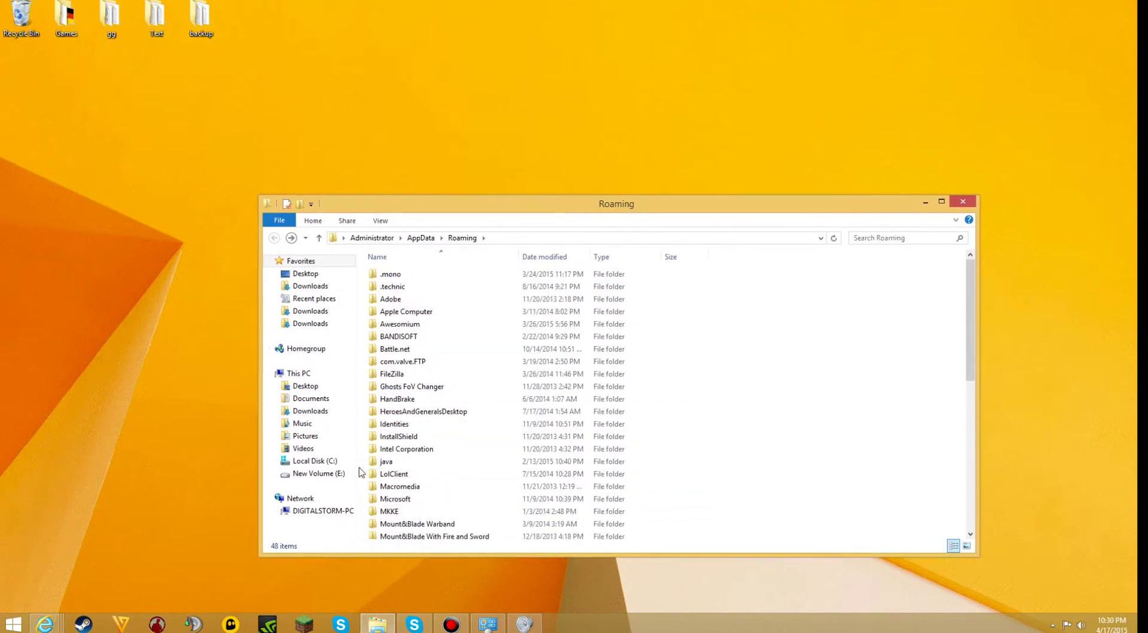
pyautogui.click(304, 622)
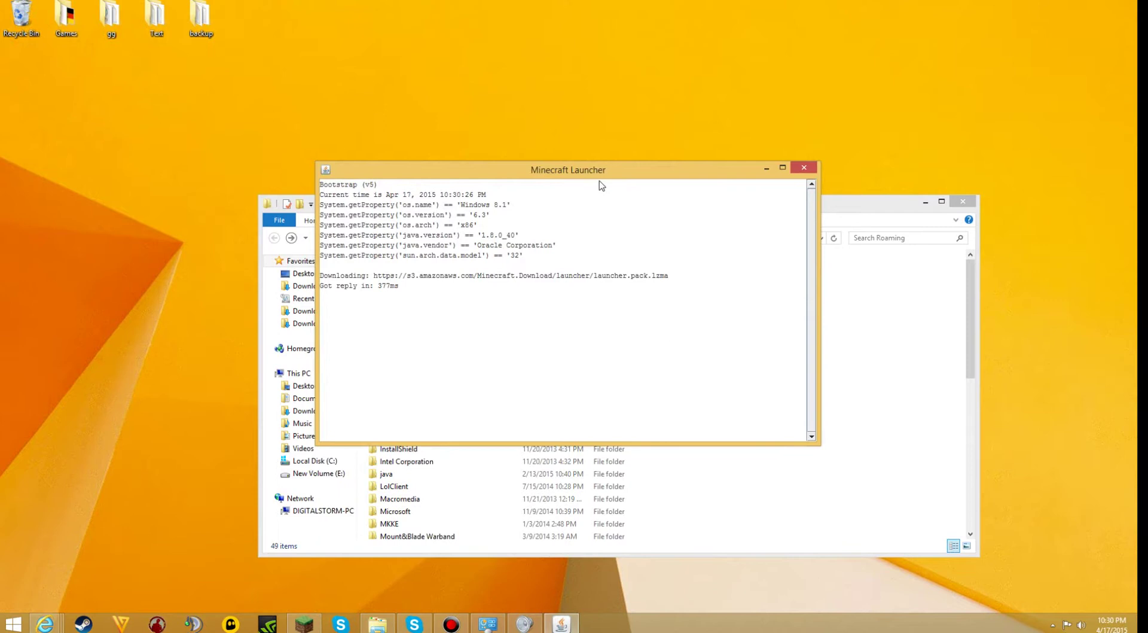
# Sign in to the launcher, play Minecraft 1.8.4 once, then quit the game
pyautogui.moveTo(609, 173)
pyautogui.mouseDown()
pyautogui.moveTo(573, 174)
pyautogui.moveTo(614, 162)
pyautogui.mouseUp()
pyautogui.click(926, 202)
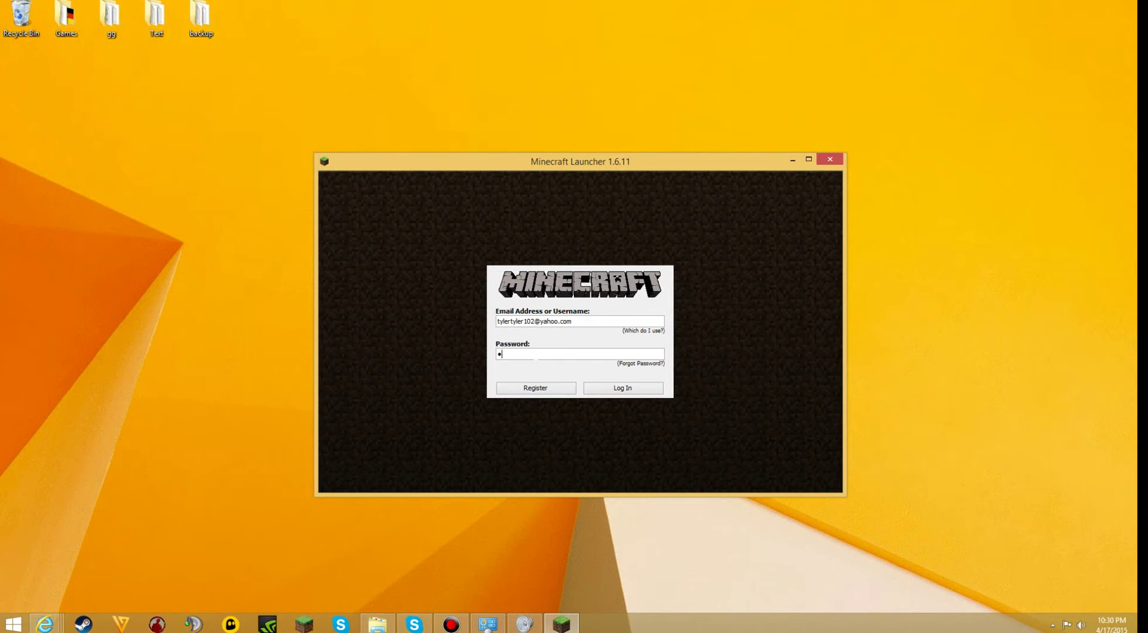
pyautogui.press('Return')
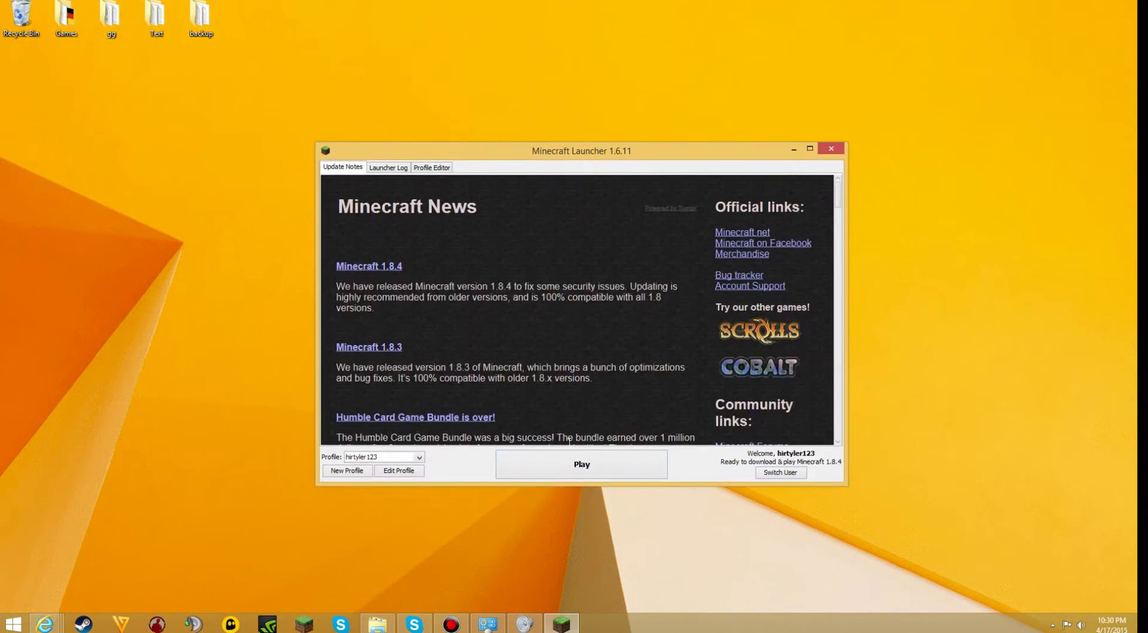
pyautogui.click(557, 475)
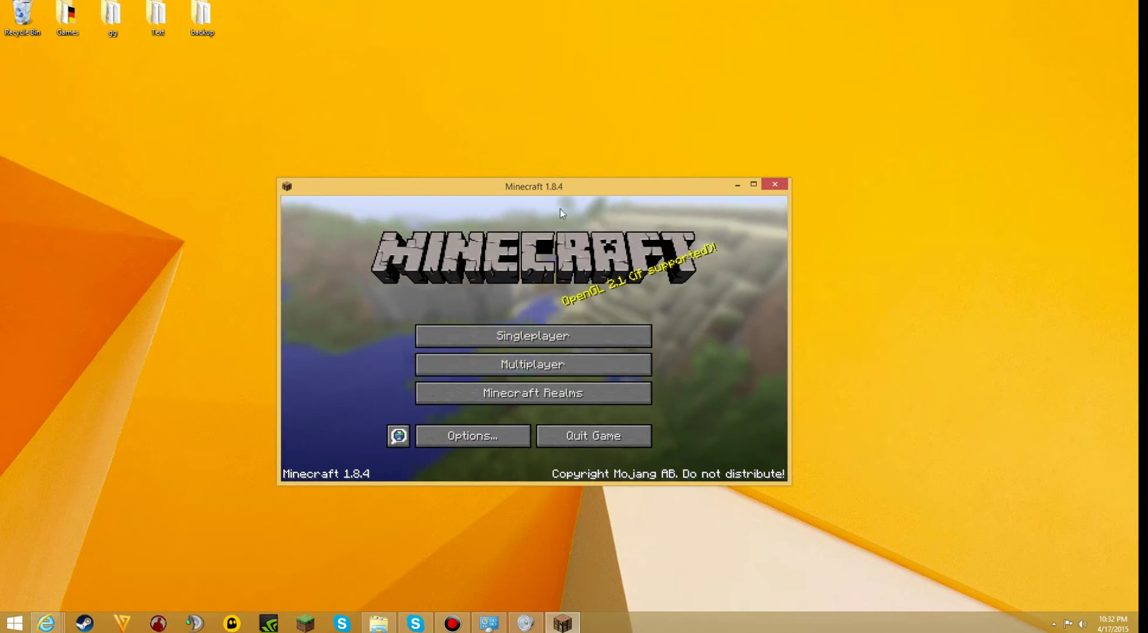
pyautogui.moveTo(571, 183); pyautogui.dragTo(597, 185)
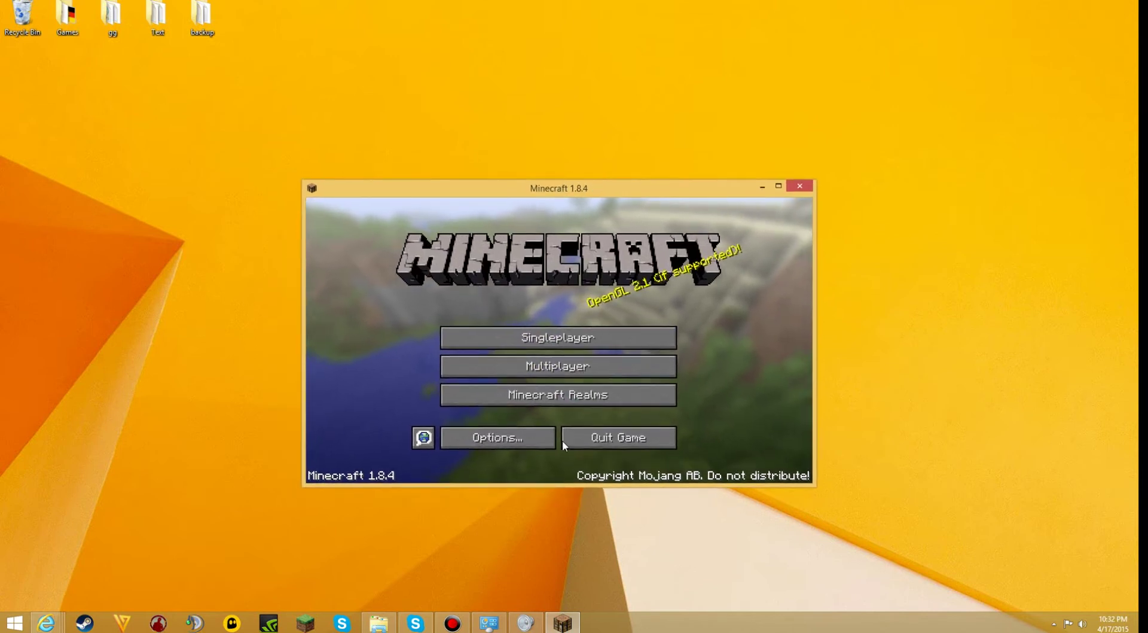
pyautogui.click(606, 442)
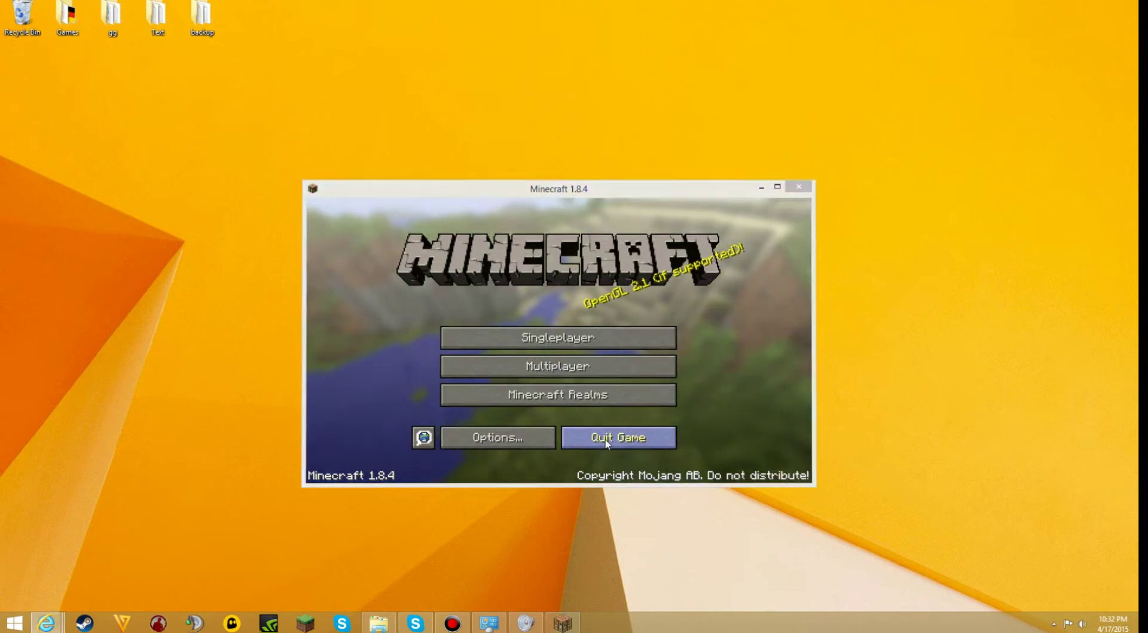
# Open the freshly regenerated .minecraft folder in Roaming
pyautogui.click(377, 623)
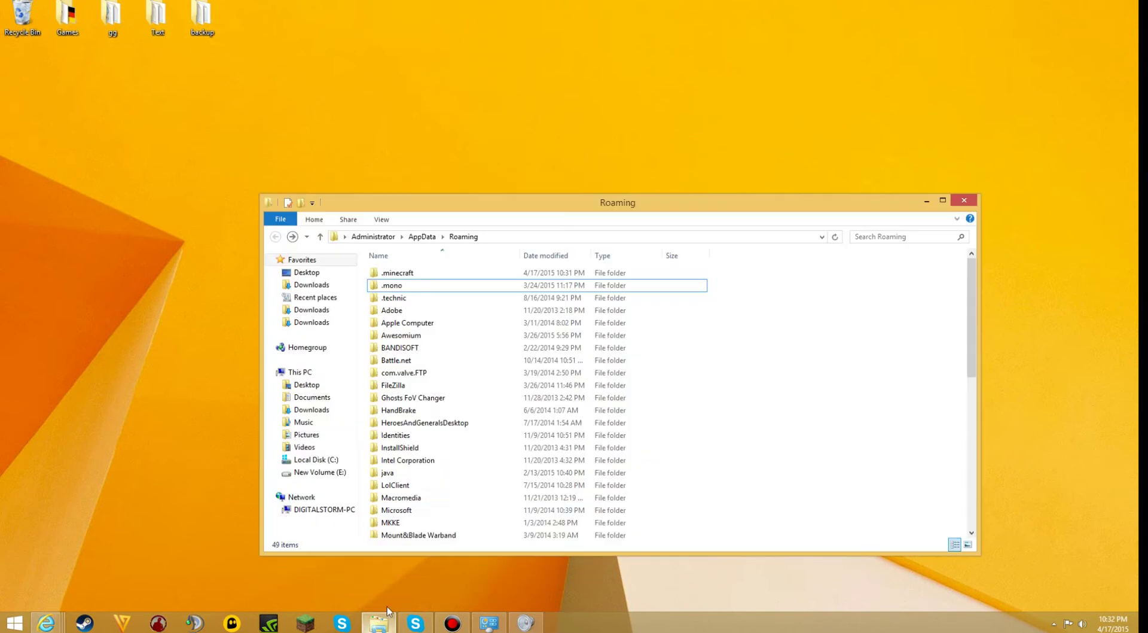
pyautogui.moveTo(595, 207); pyautogui.dragTo(586, 197)
pyautogui.click(402, 267)
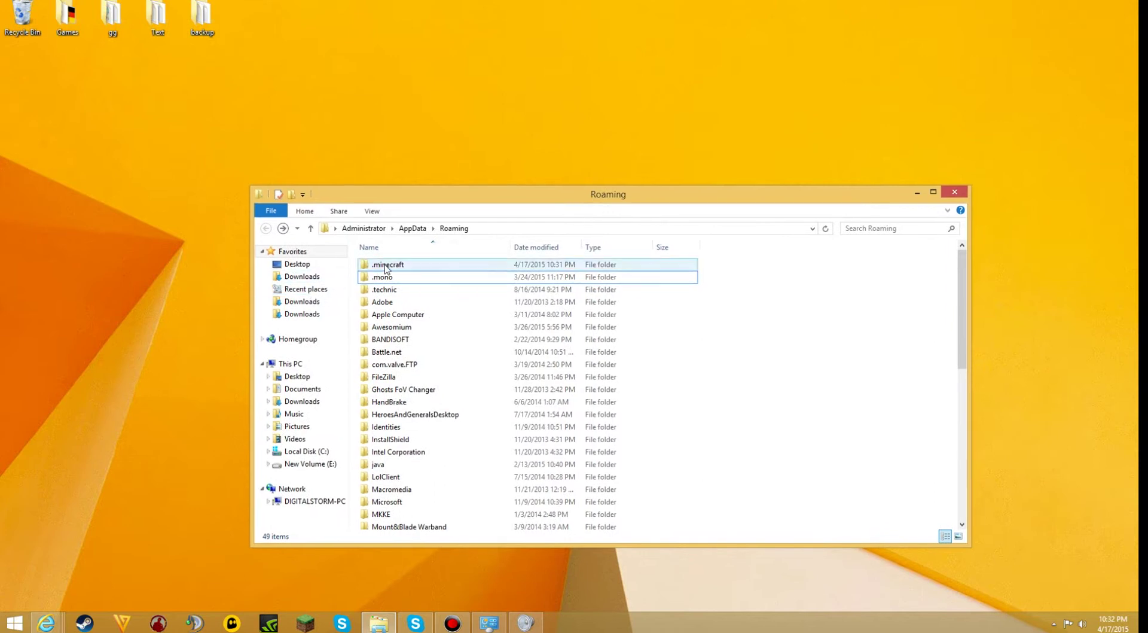
pyautogui.doubleClick(401, 265)
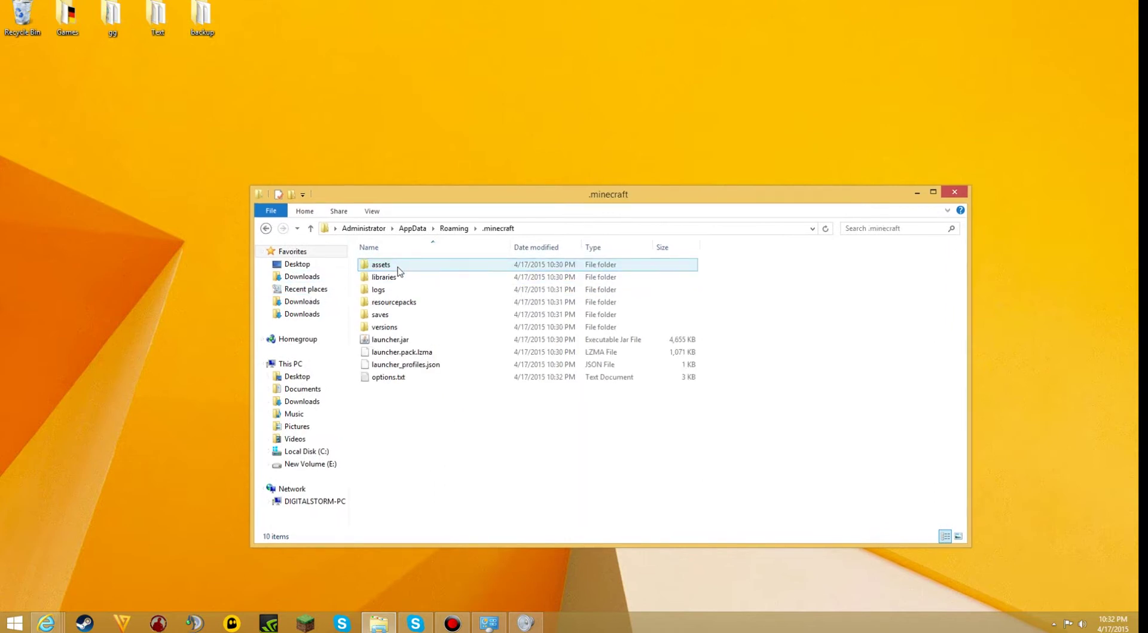
pyautogui.moveTo(410, 412); pyautogui.dragTo(416, 366)
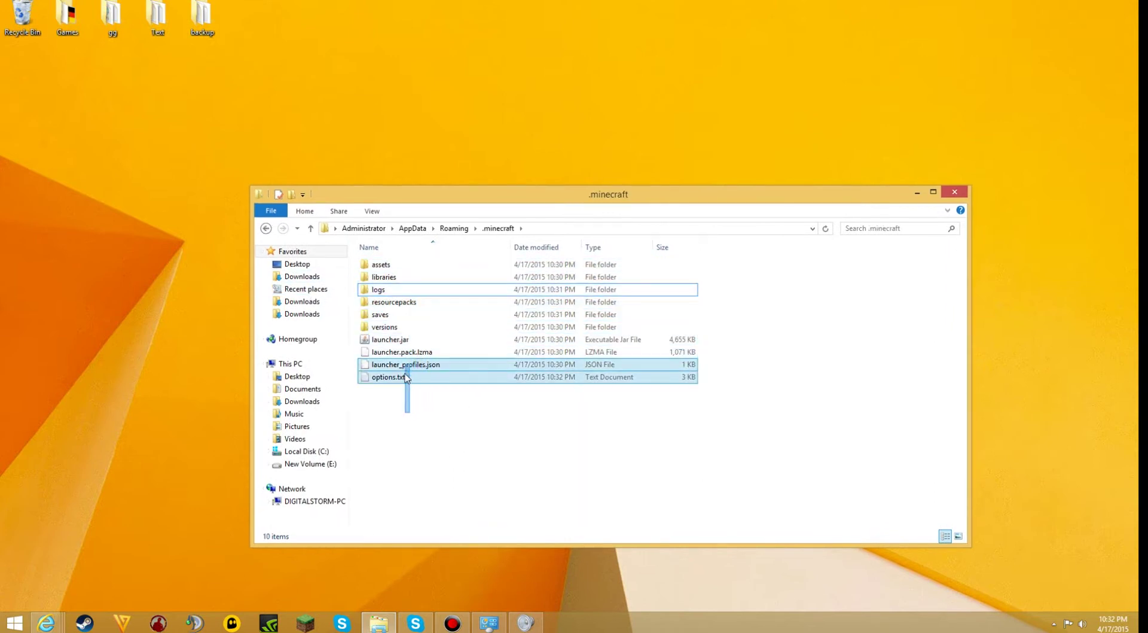
pyautogui.click(384, 326)
# Browse the empty saves folder and the assets folder, then go back to Roaming
pyautogui.doubleClick(379, 314)
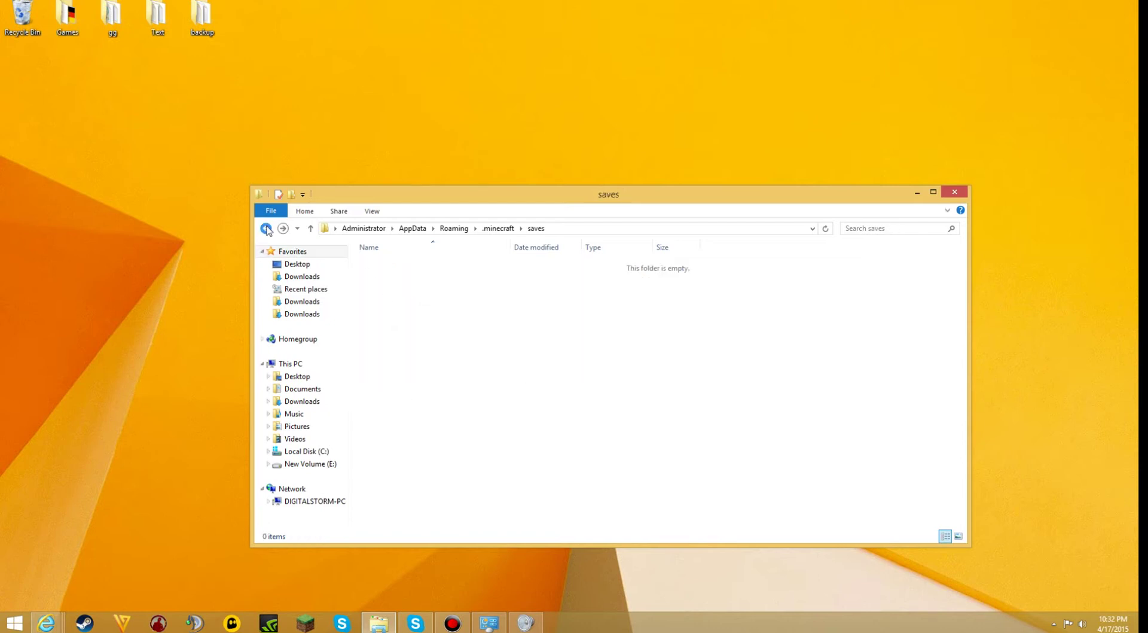
pyautogui.click(267, 229)
pyautogui.doubleClick(381, 264)
pyautogui.click(267, 229)
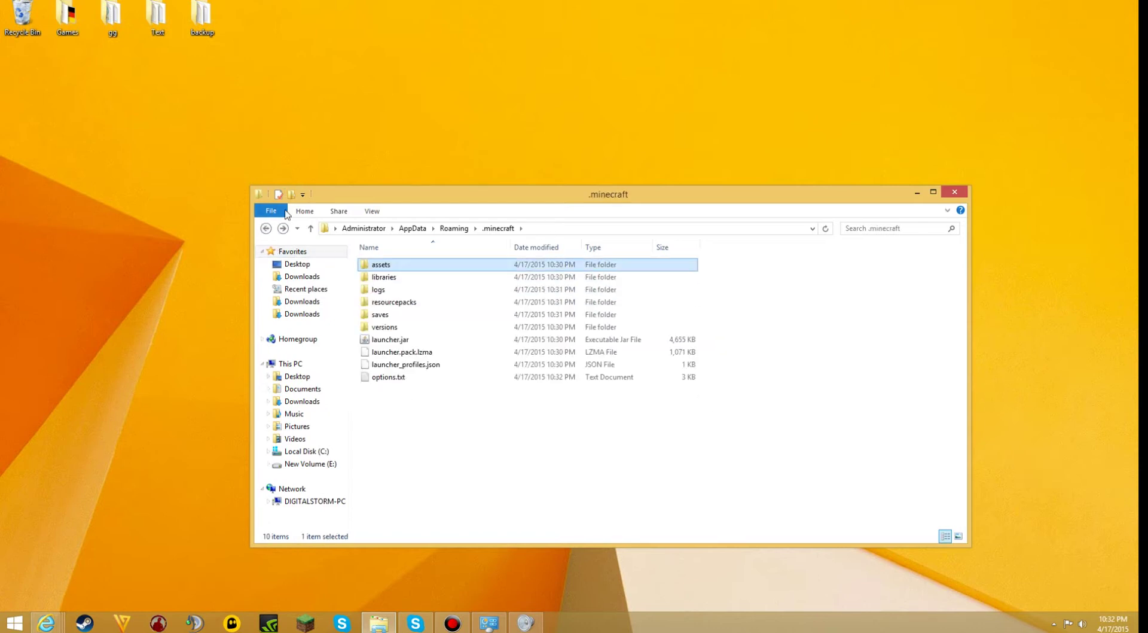
pyautogui.click(267, 229)
pyautogui.click(283, 229)
pyautogui.click(266, 229)
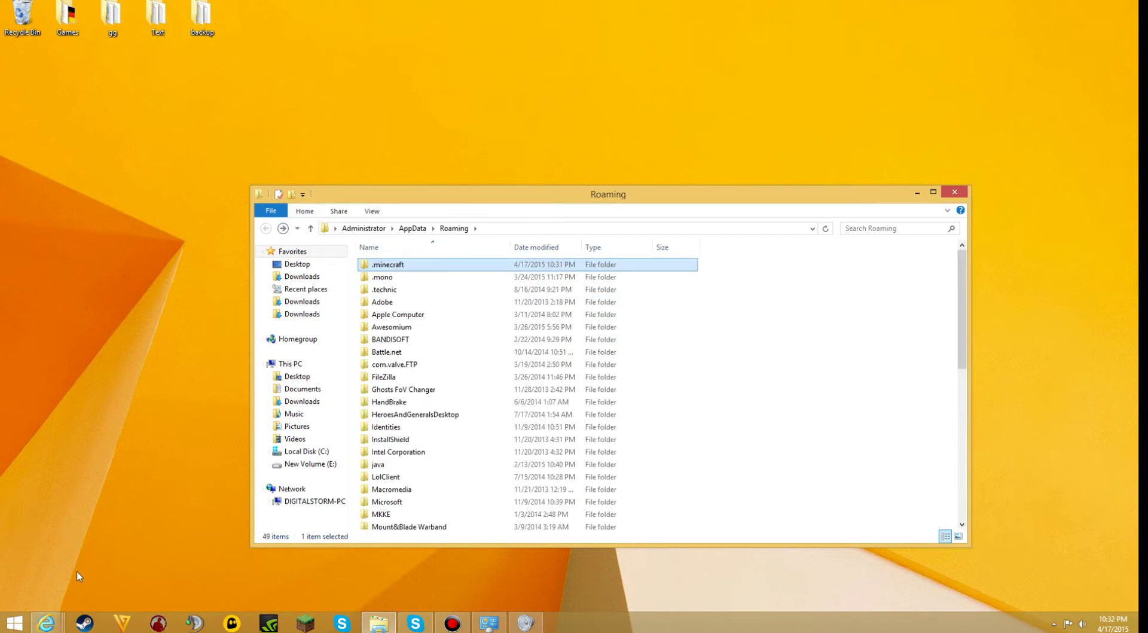
# Find the Latest 1.7.2/1.7.10 release row on the Galacticraft downloads page
pyautogui.moveTo(57, 622)
pyautogui.click(288, 551)
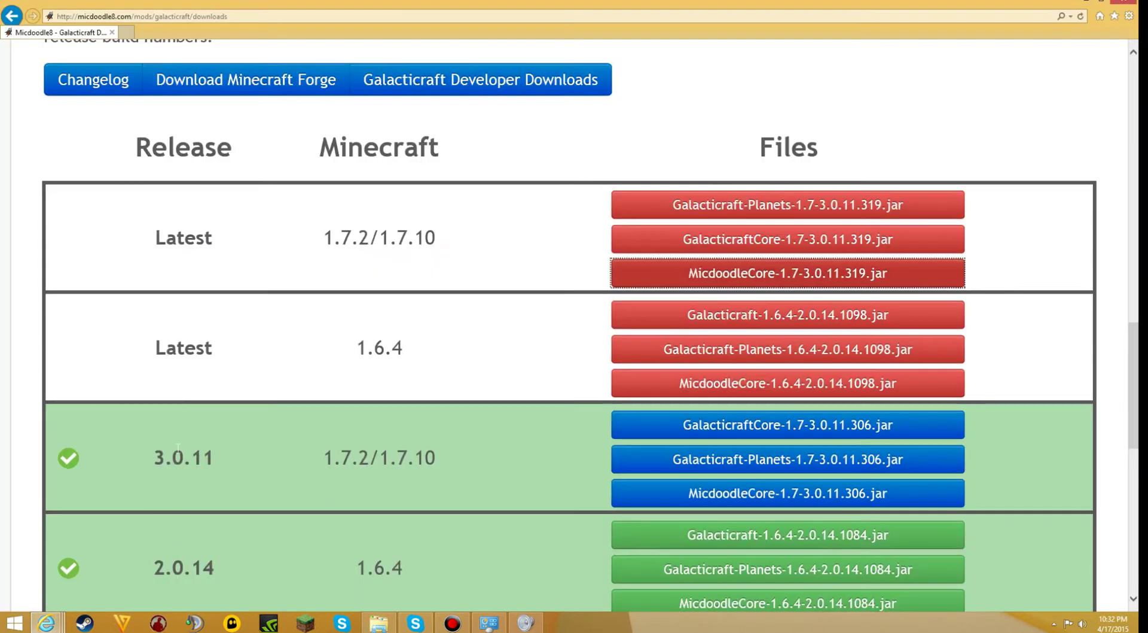
pyautogui.scroll(15, 206, 402)
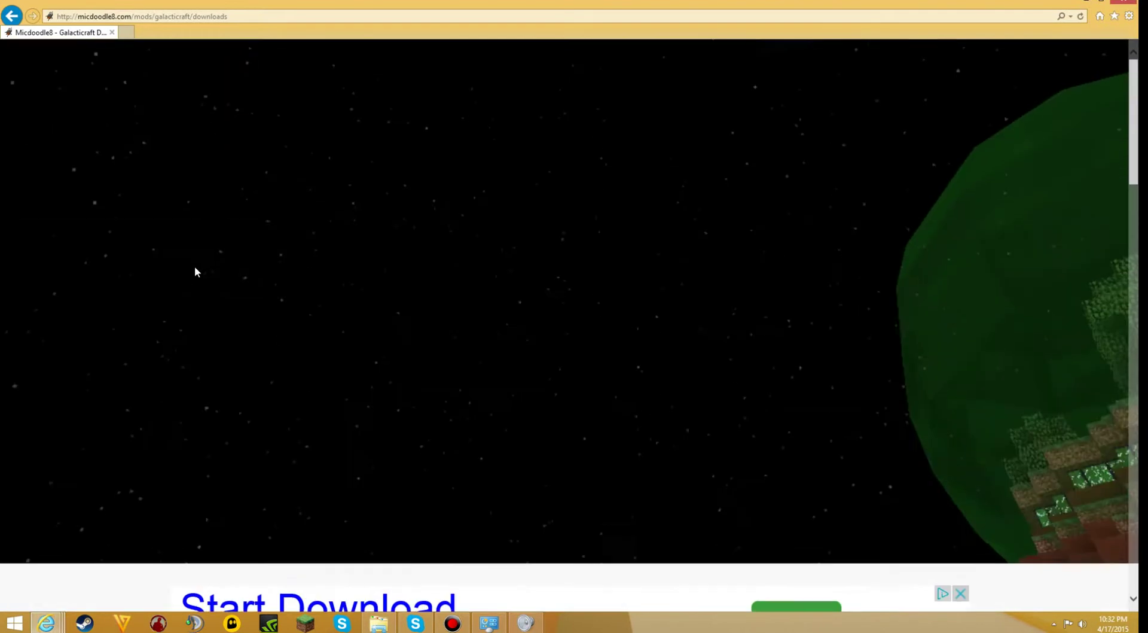
pyautogui.scroll(-10, 247, 199)
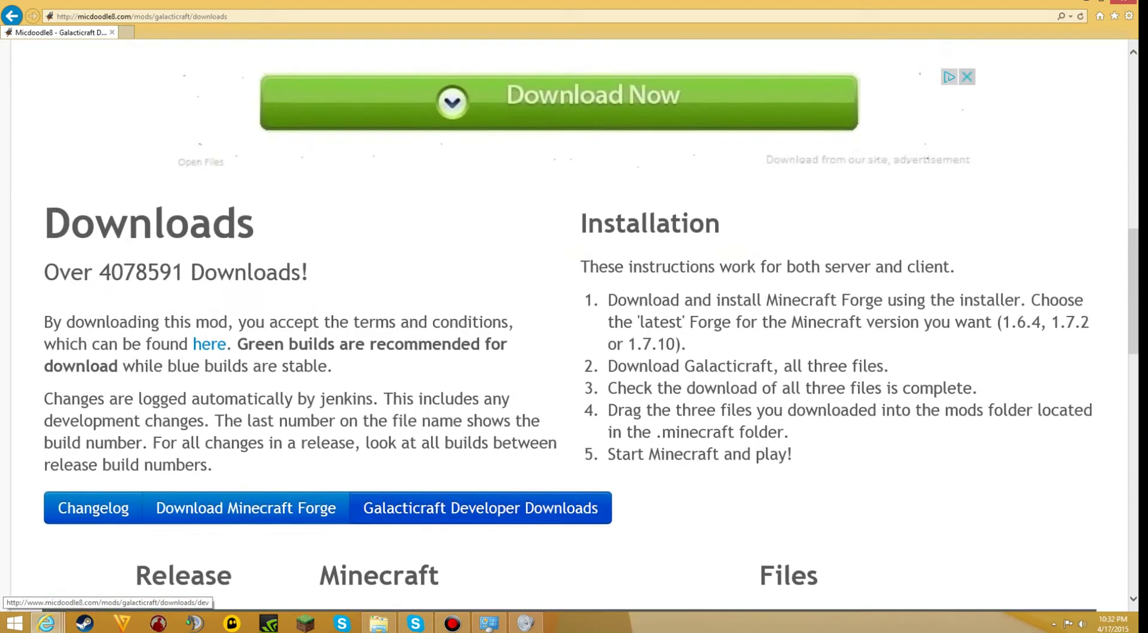
pyautogui.scroll(-6, 574, 323)
pyautogui.click(622, 278)
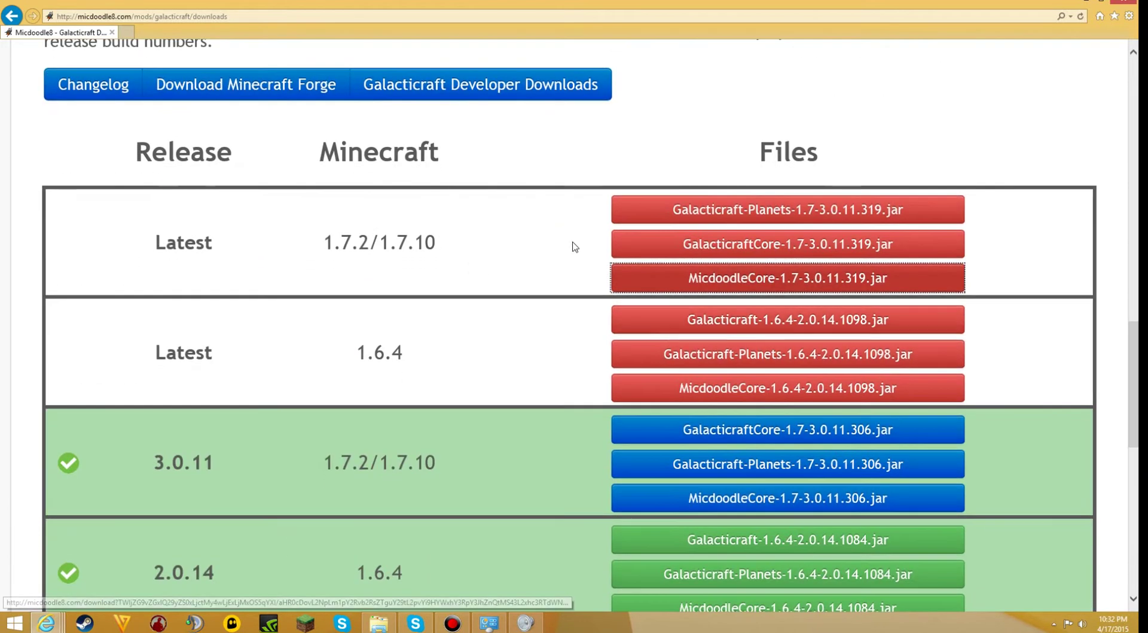
pyautogui.moveTo(152, 244); pyautogui.dragTo(441, 258)
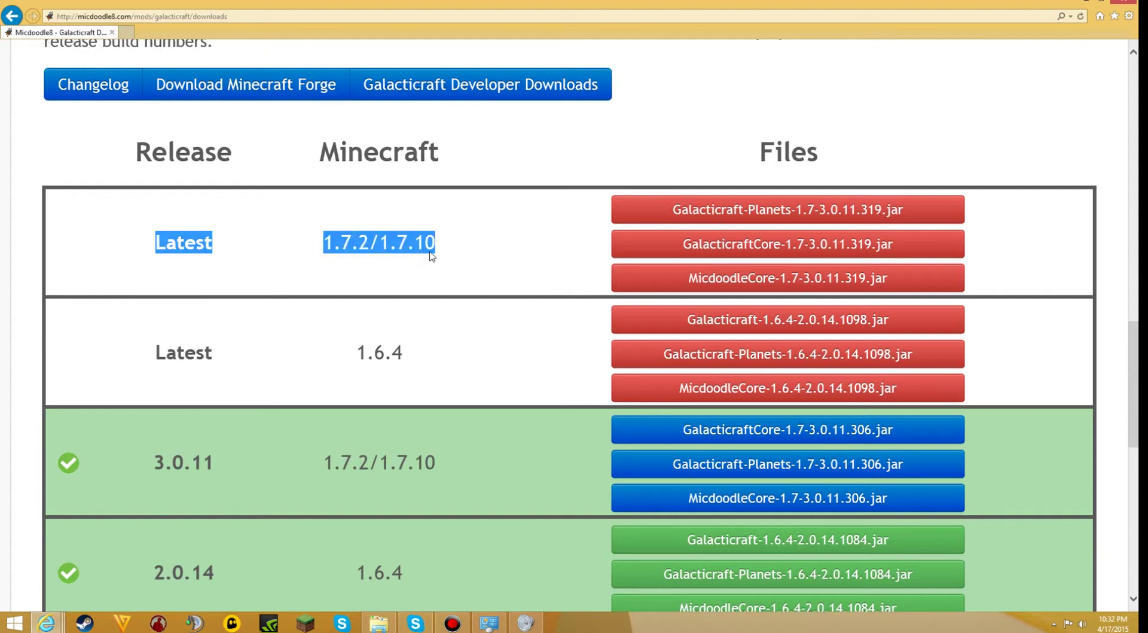
pyautogui.click(430, 242)
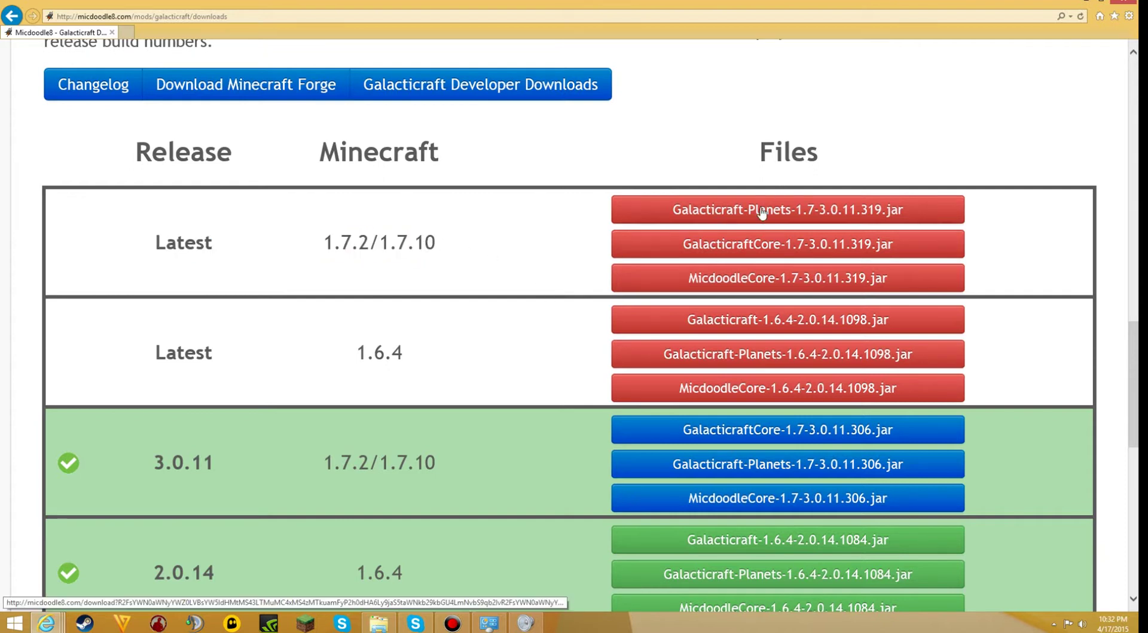
# Open the Planets, Core and MicdoodleCore jar links in new tabs, viewing Planets
pyautogui.rightClick(718, 210)
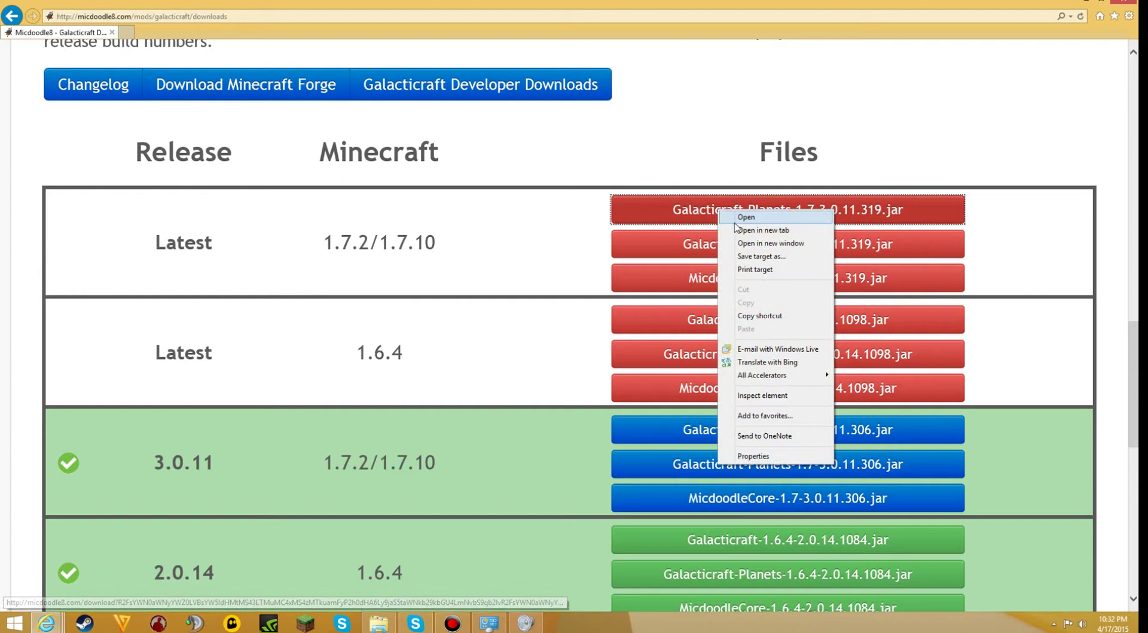
pyautogui.click(730, 230)
pyautogui.rightClick(742, 238)
pyautogui.click(752, 259)
pyautogui.rightClick(752, 276)
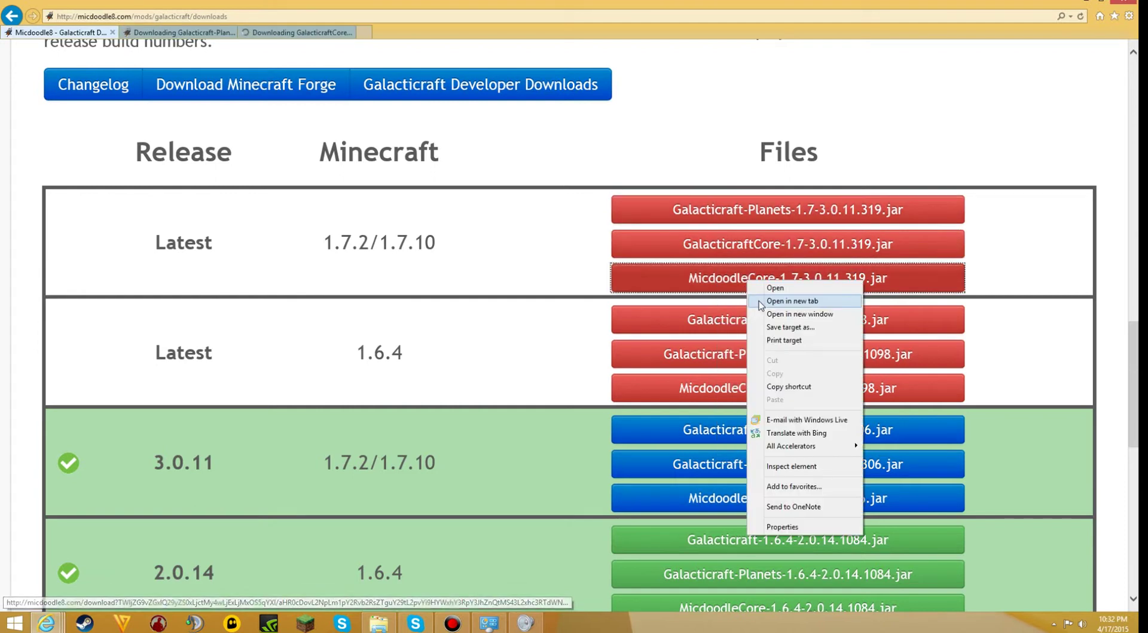
pyautogui.click(762, 298)
pyautogui.click(187, 35)
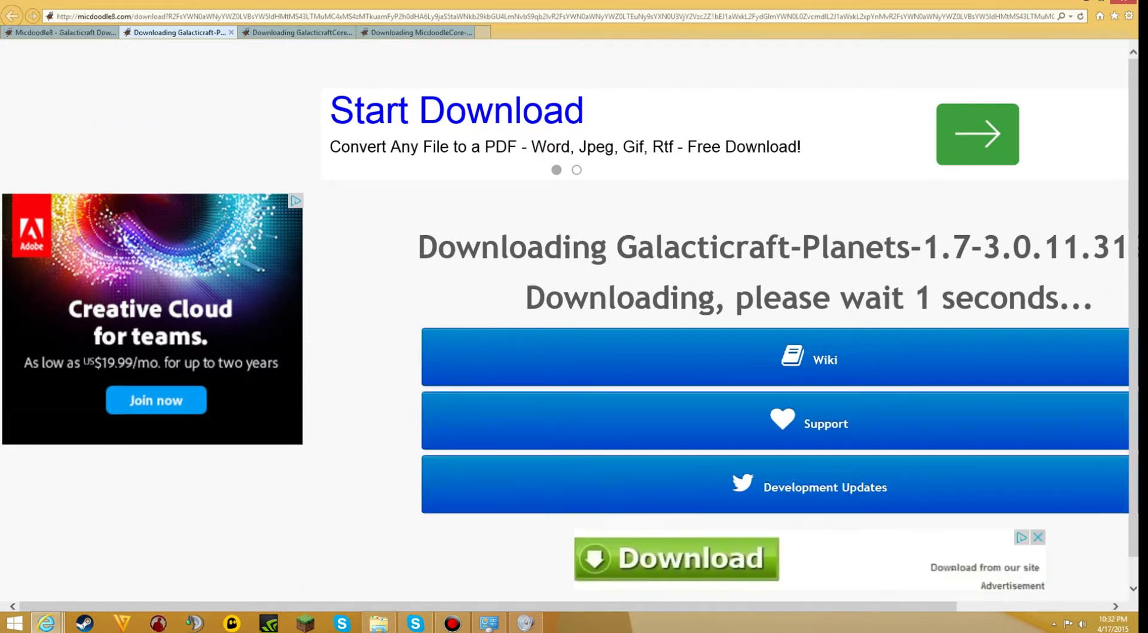
# Download and save Galacticraft-Planets-1.7-3.0.11.319.jar, then show it in its folder
pyautogui.scroll(-1, 752, 371)
pyautogui.scroll(1, 752, 371)
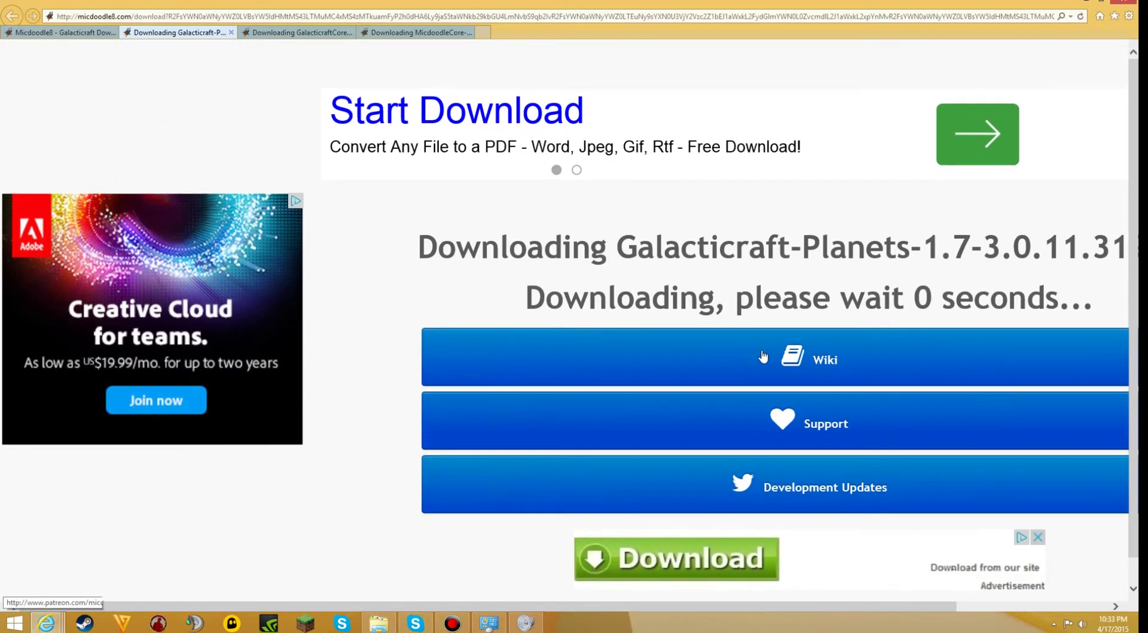
pyautogui.click(759, 330)
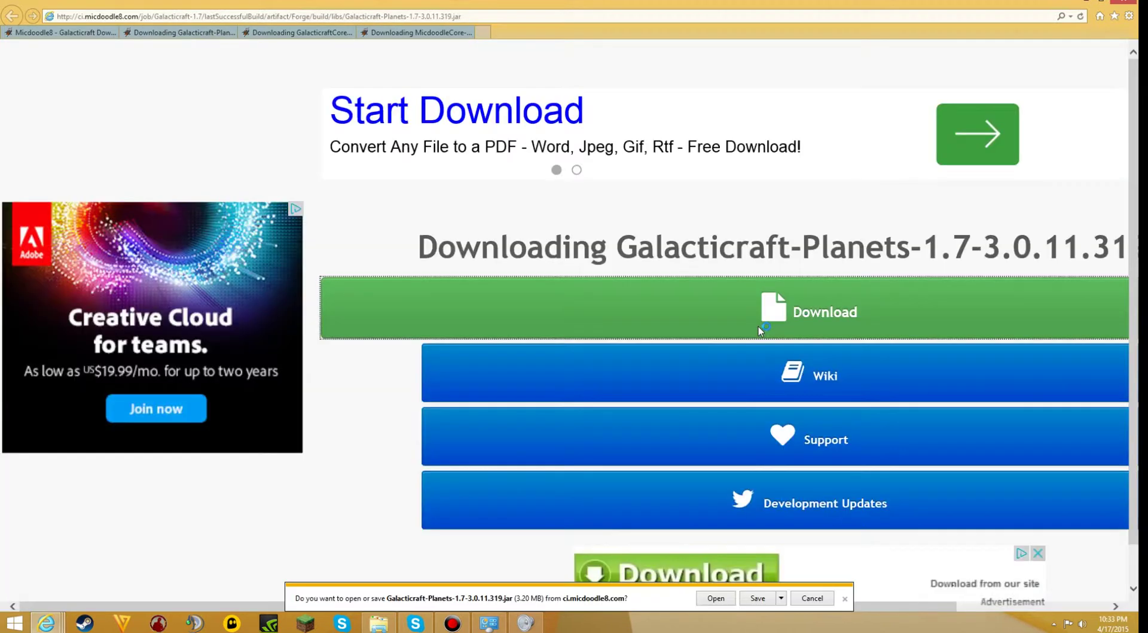
pyautogui.click(756, 598)
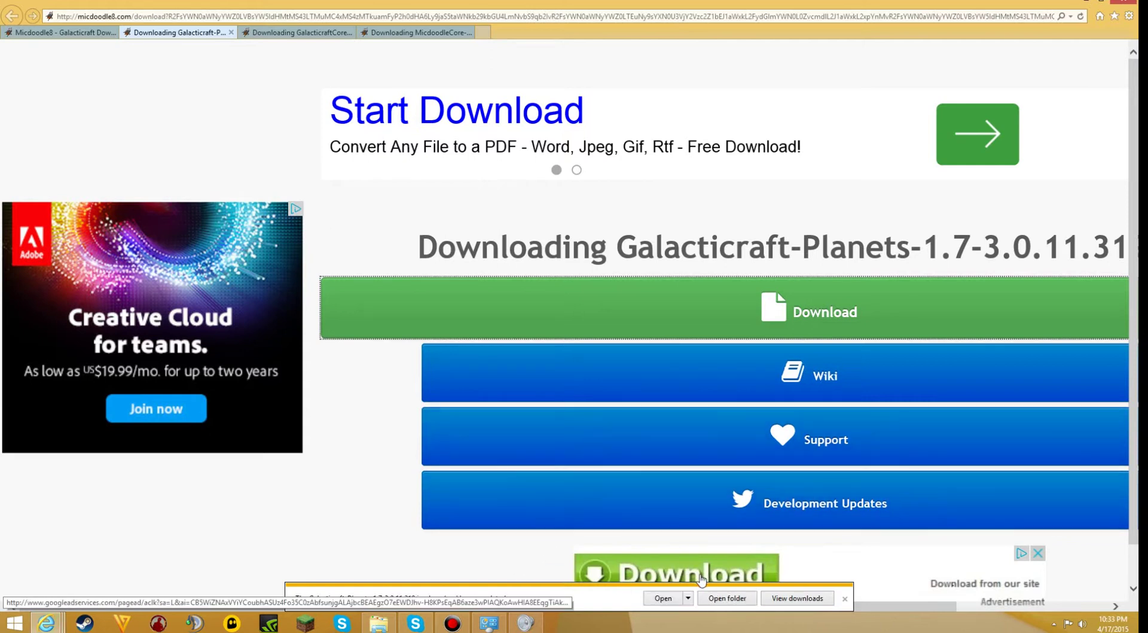
pyautogui.click(728, 598)
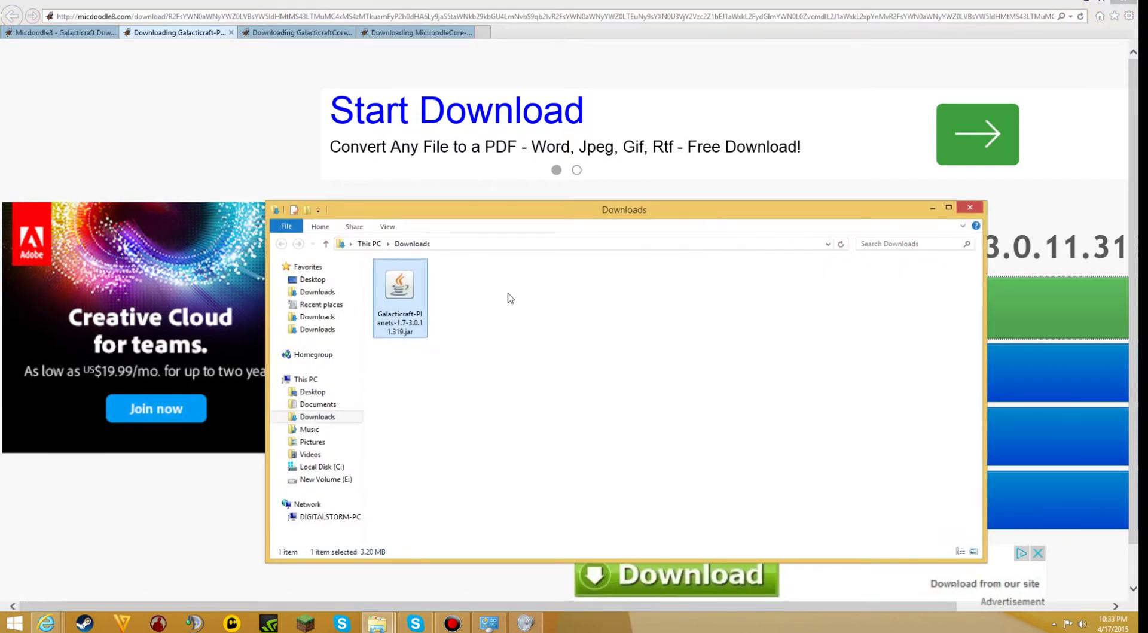
pyautogui.click(299, 32)
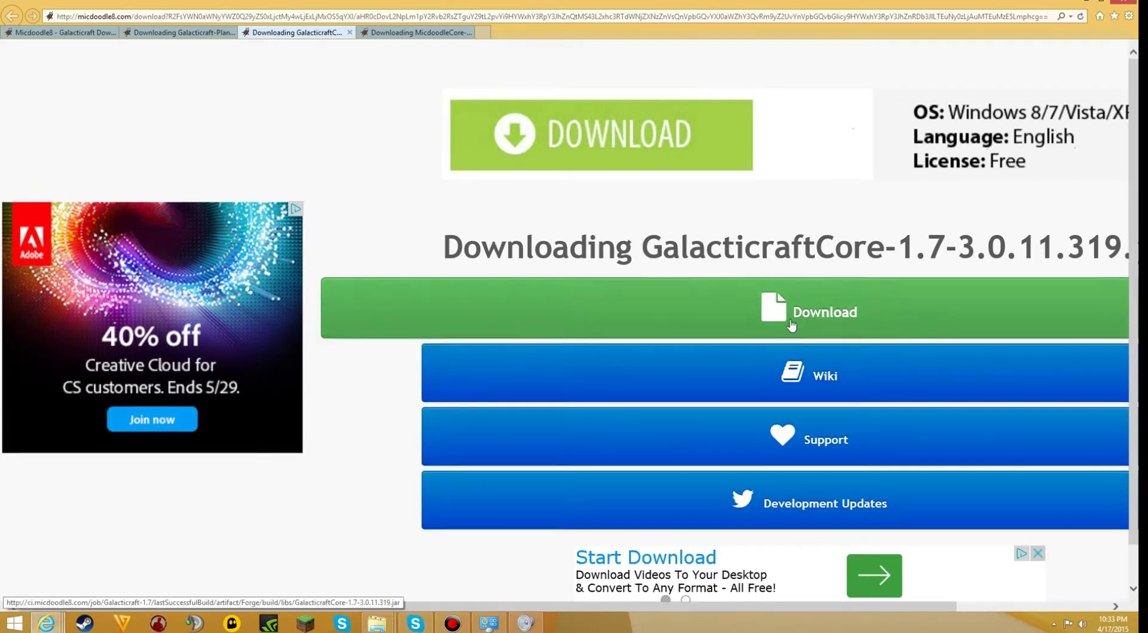
# Download and save GalacticraftCore-1.7-3.0.11.319.jar, then show it in its folder
pyautogui.click(792, 325)
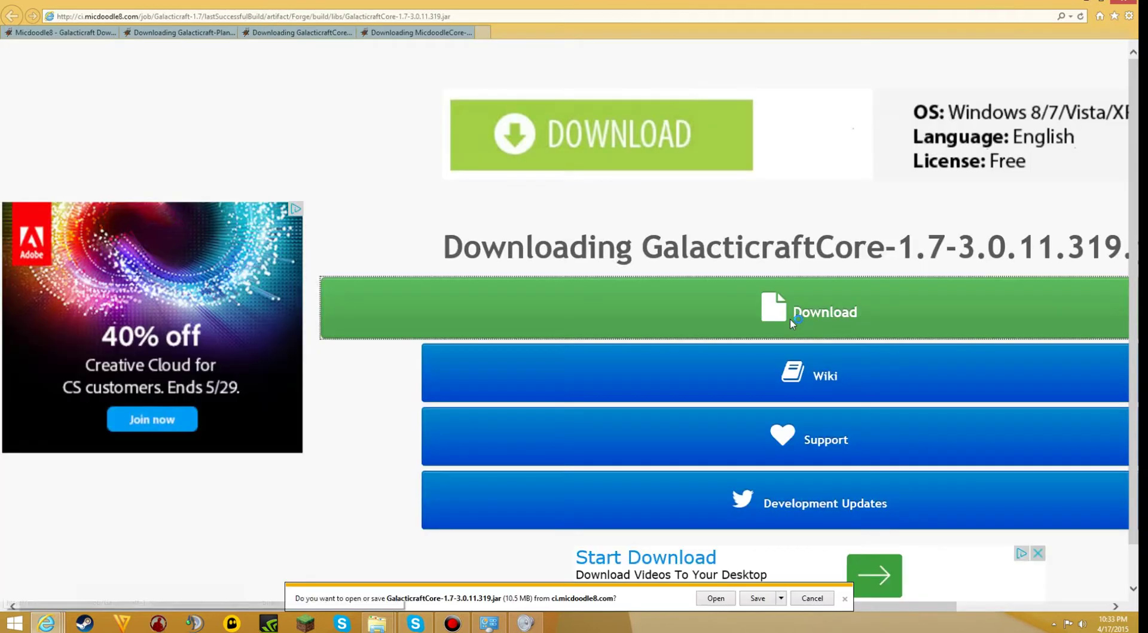
pyautogui.click(754, 601)
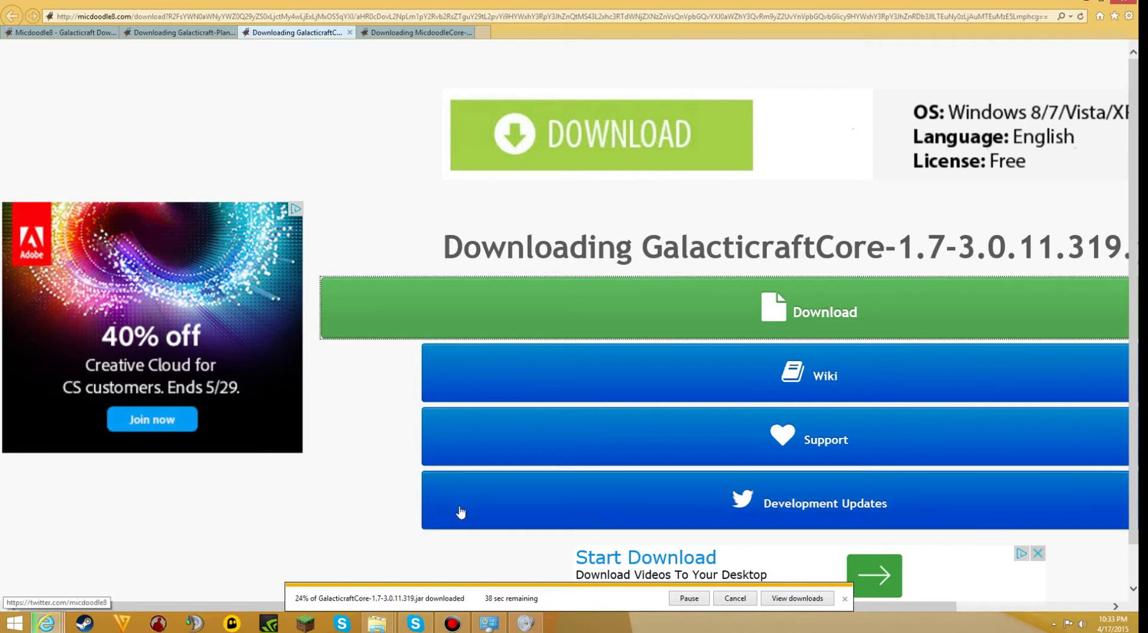
pyautogui.click(398, 34)
pyautogui.click(315, 34)
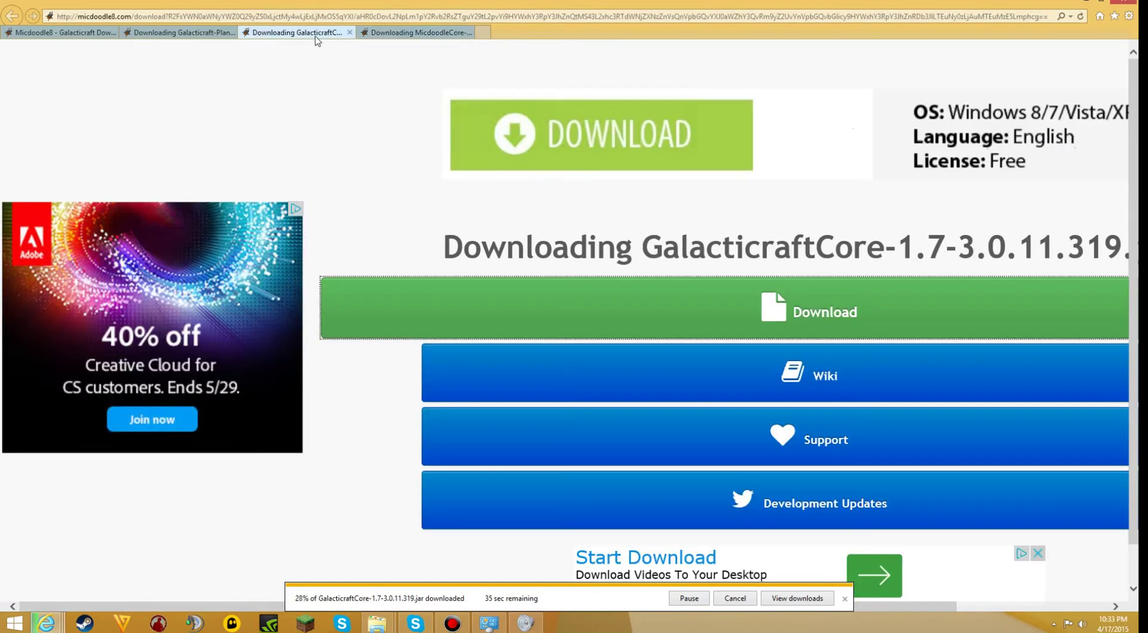
pyautogui.click(396, 36)
pyautogui.click(344, 35)
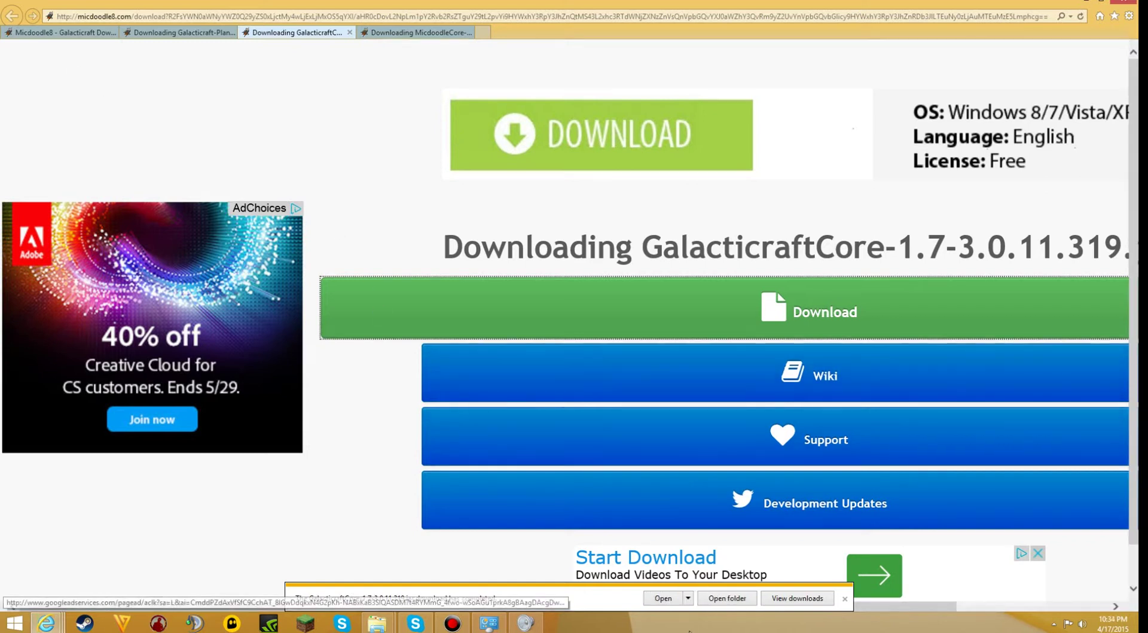
pyautogui.click(717, 599)
pyautogui.click(394, 33)
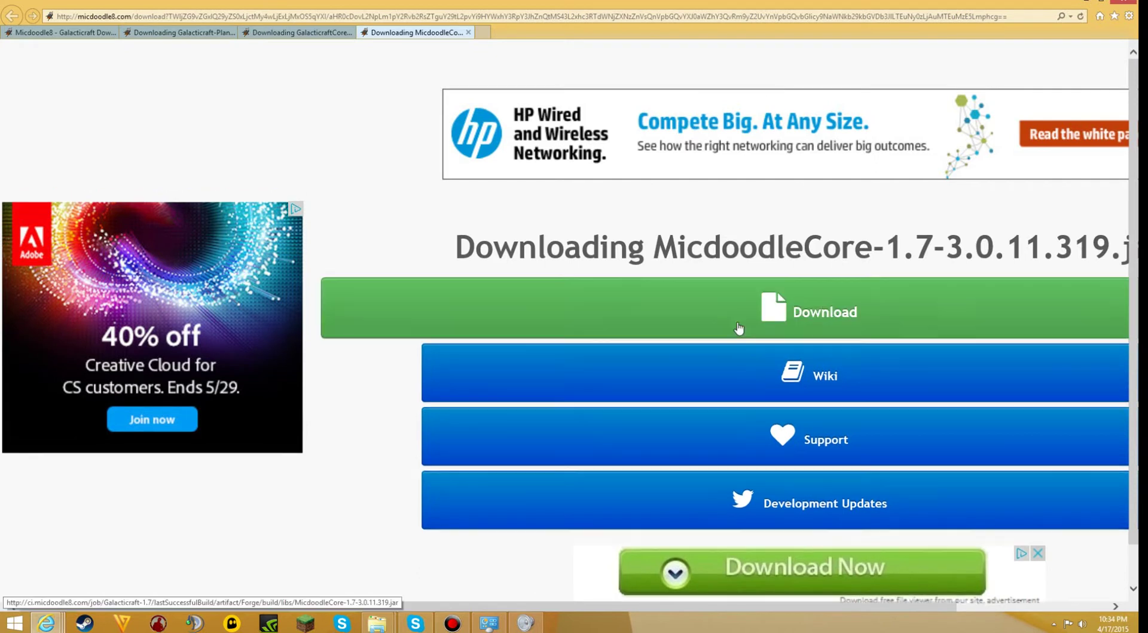
# Save MicdoodleCore-1.7-3.0.11.319.jar and show the downloaded jars in Downloads
pyautogui.click(747, 326)
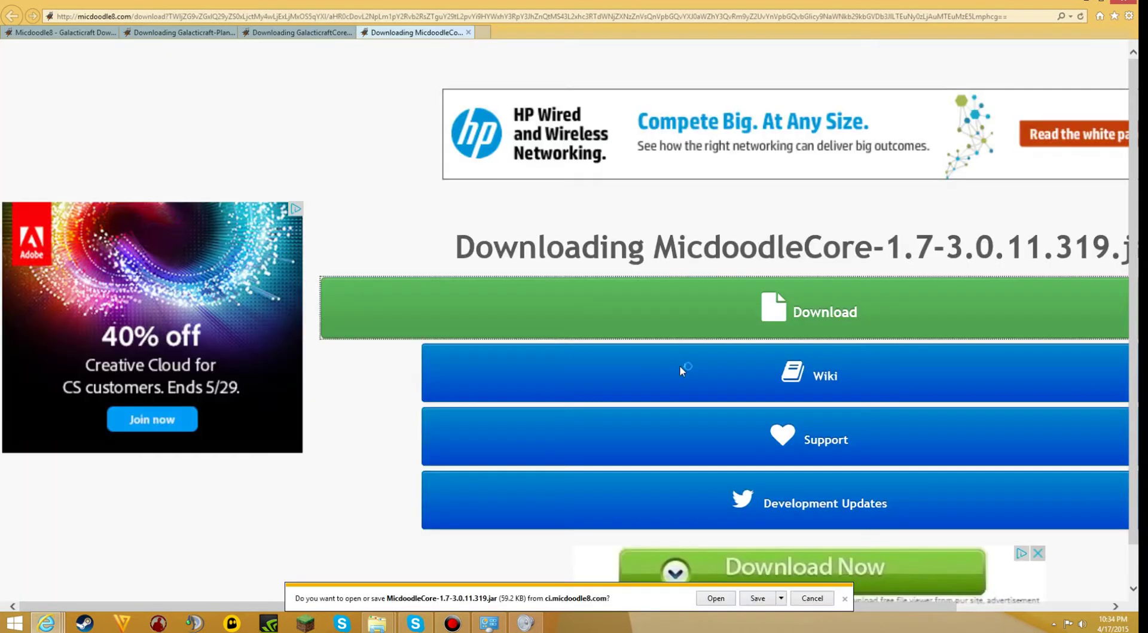
pyautogui.click(751, 602)
pyautogui.click(737, 603)
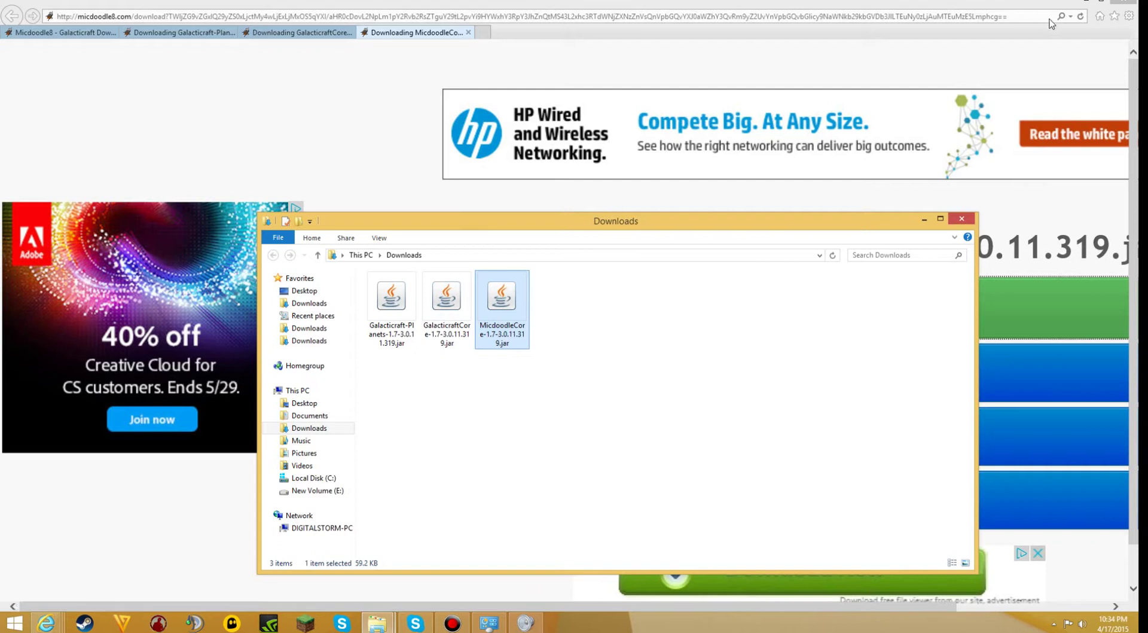
pyautogui.click(1087, 4)
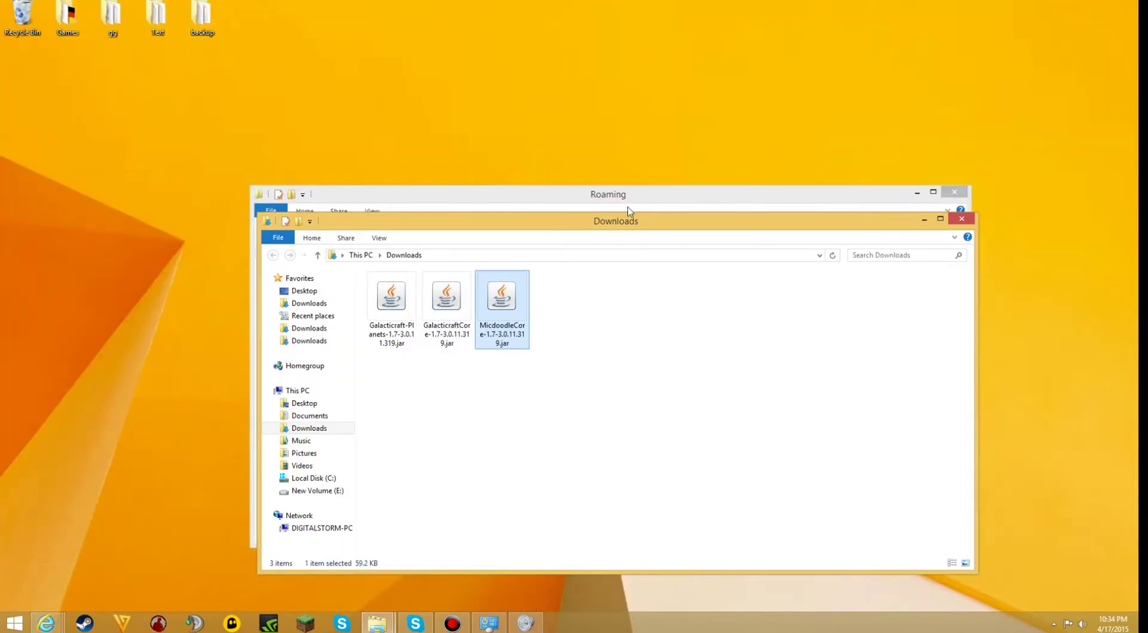
# Move all three Galacticraft jars from Downloads to the desktop, then return to Internet Explorer
pyautogui.click(614, 213)
pyautogui.click(917, 192)
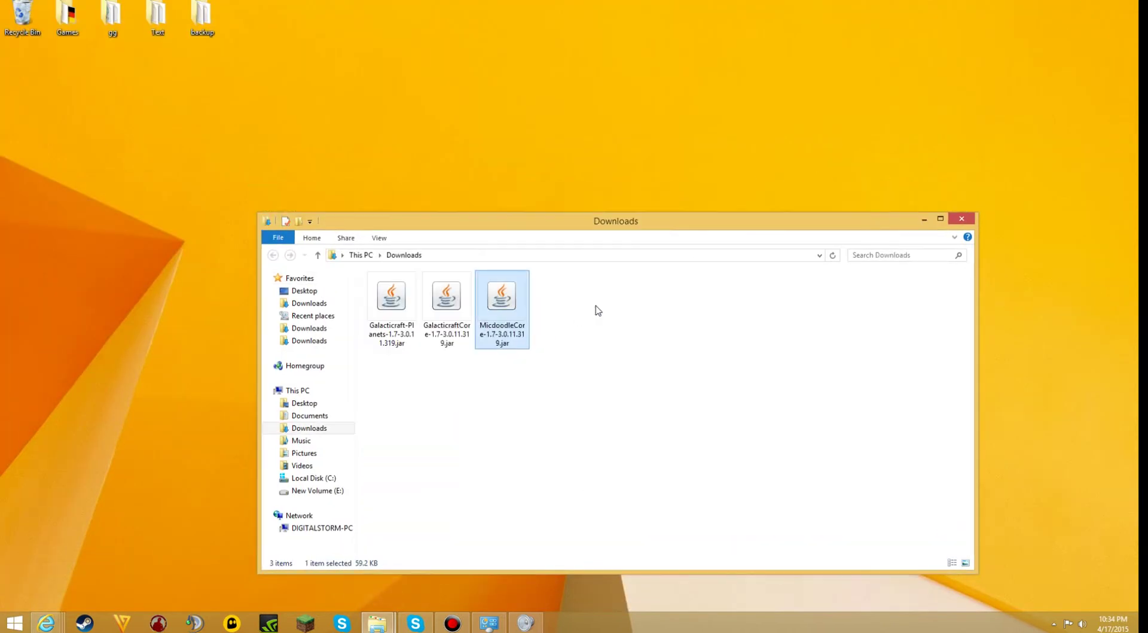
pyautogui.moveTo(595, 306); pyautogui.dragTo(398, 369)
pyautogui.moveTo(445, 326); pyautogui.dragTo(179, 153)
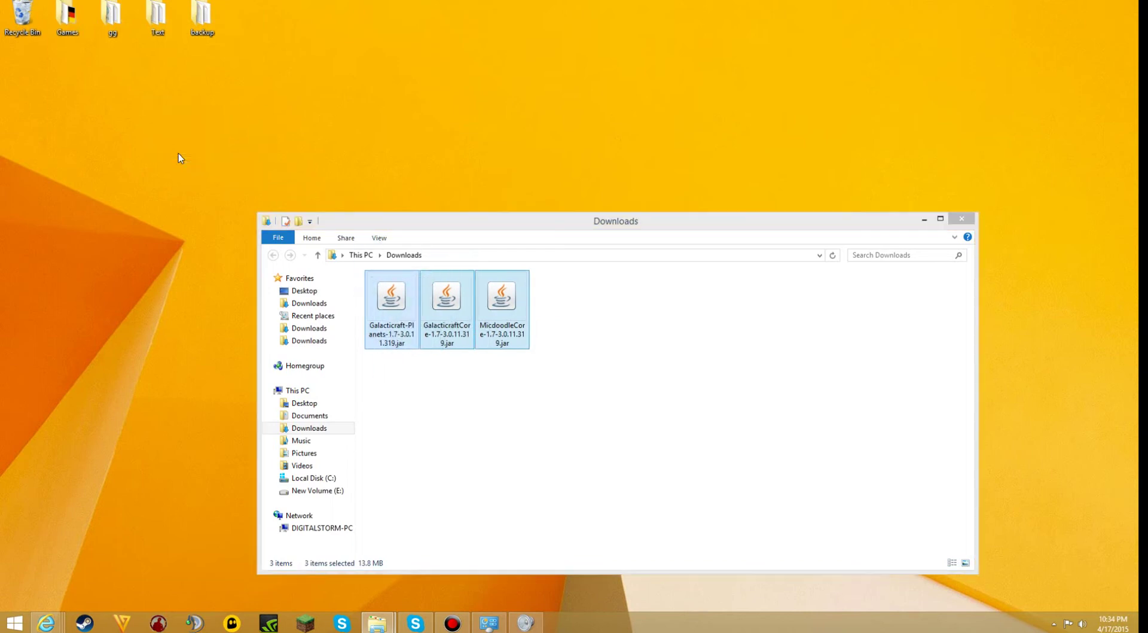
pyautogui.click(926, 219)
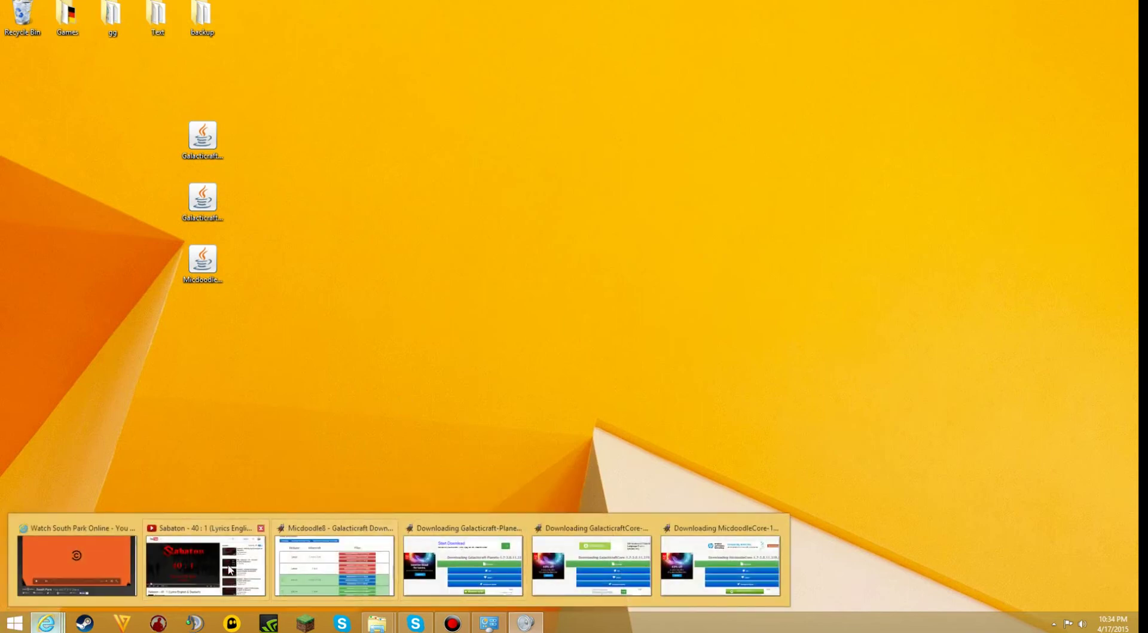
pyautogui.hotkey('alt', 'Tab')
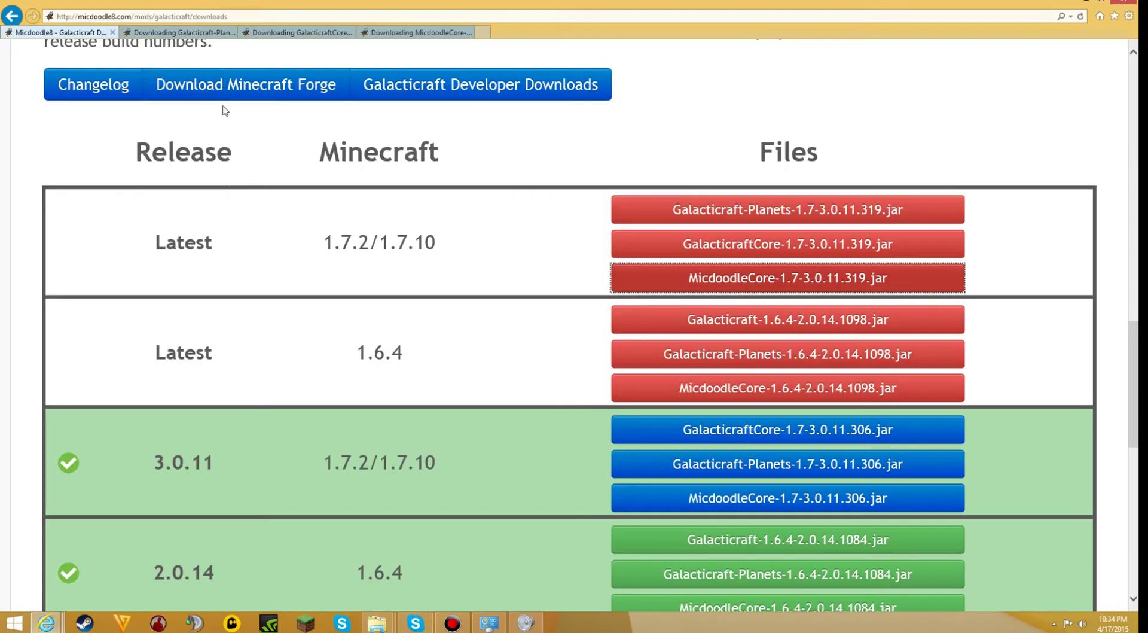
# Close the two finished Downloading tabs in Internet Explorer
pyautogui.click(231, 31)
pyautogui.click(232, 32)
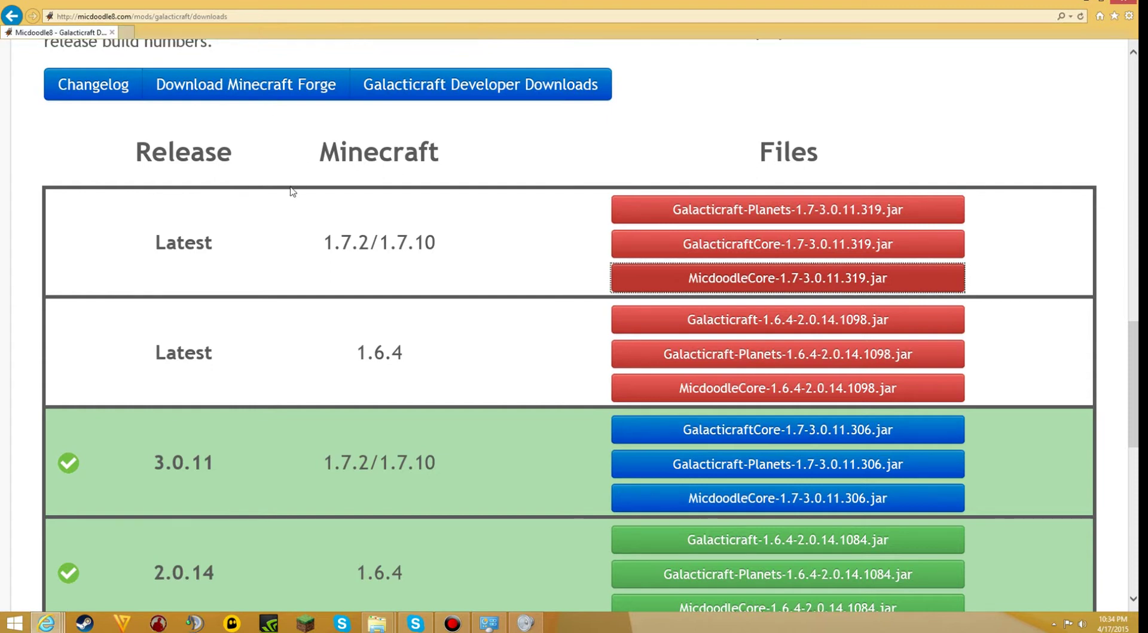
pyautogui.scroll(4, 290, 189)
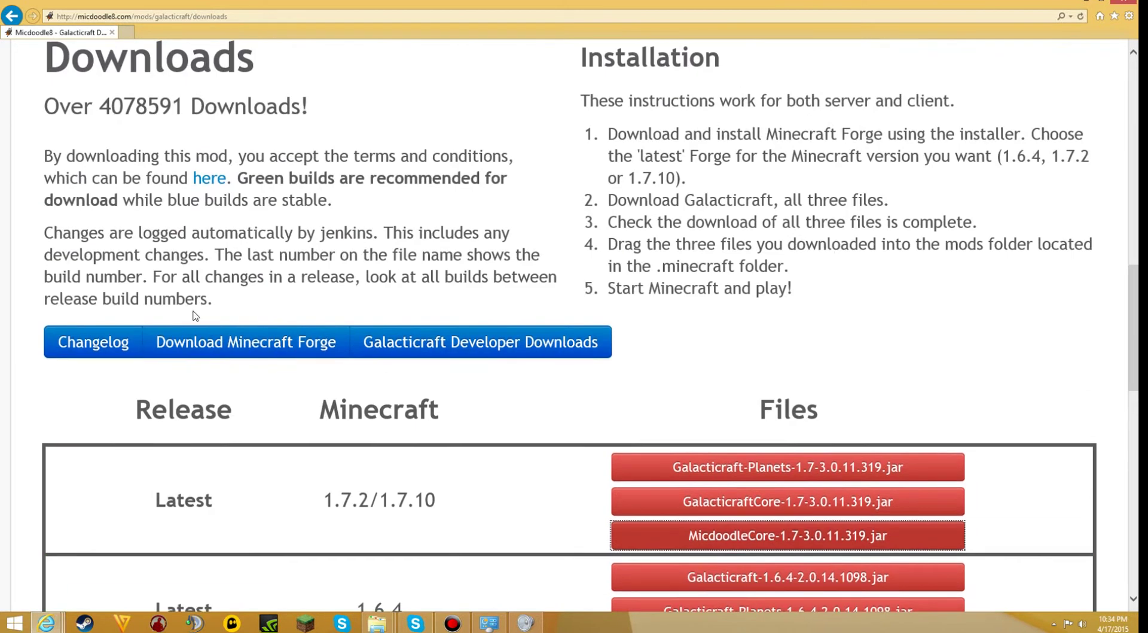
# Go to the Minecraft Forge downloads page for Minecraft version 1.7.10
pyautogui.click(243, 352)
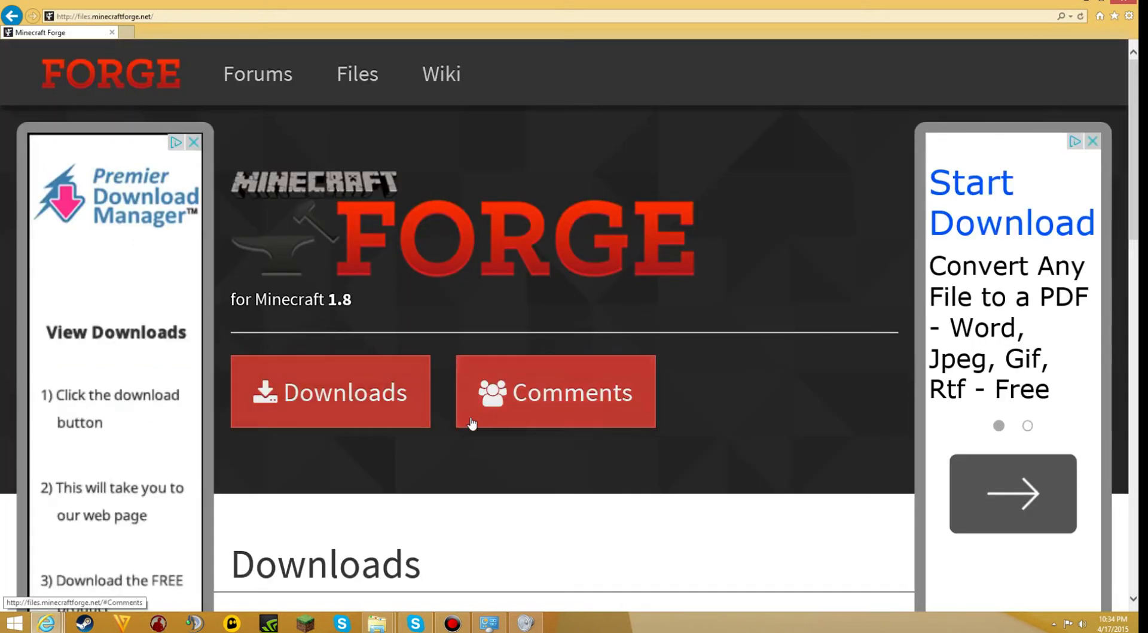
pyautogui.scroll(-4, 378, 403)
pyautogui.scroll(-1, 339, 383)
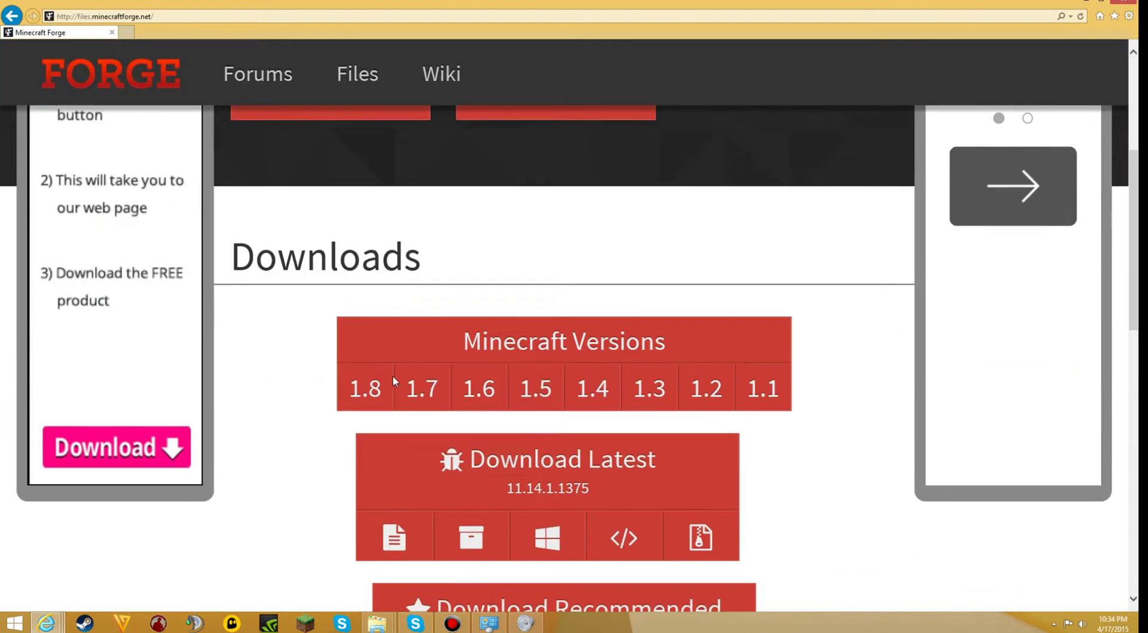
pyautogui.moveTo(688, 317); pyautogui.dragTo(507, 315)
pyautogui.click(485, 320)
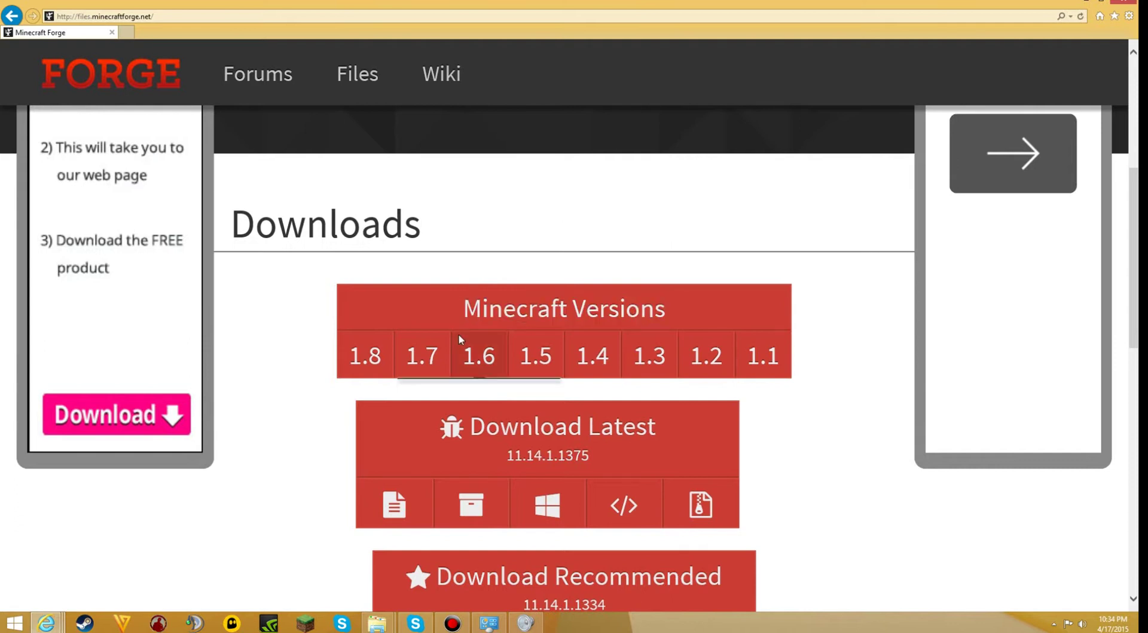
pyautogui.moveTo(427, 365)
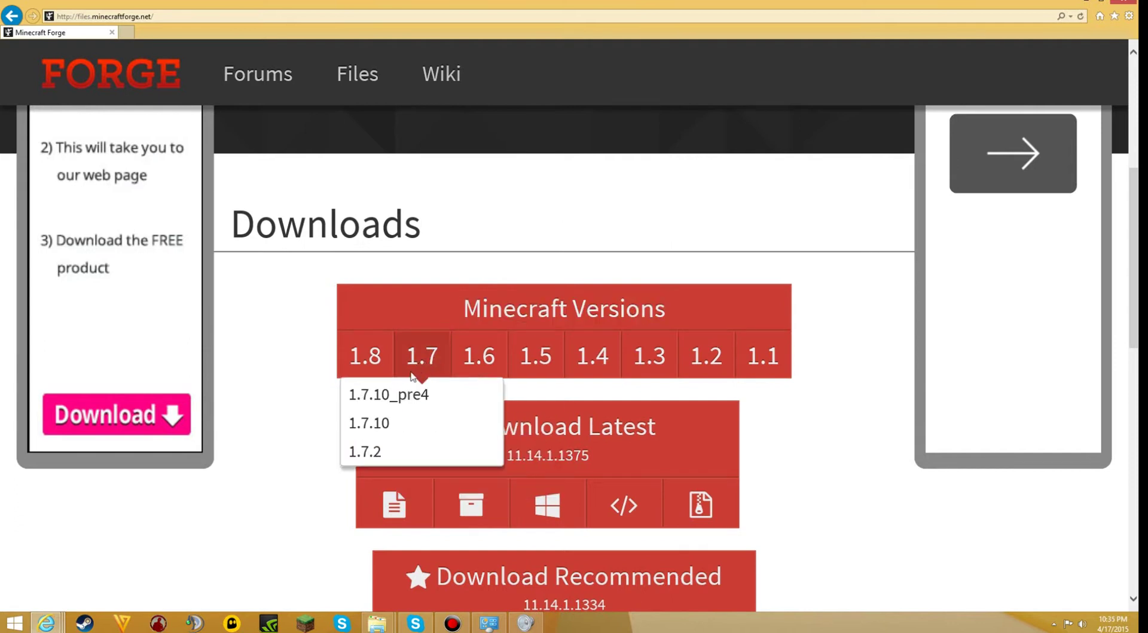
pyautogui.click(388, 424)
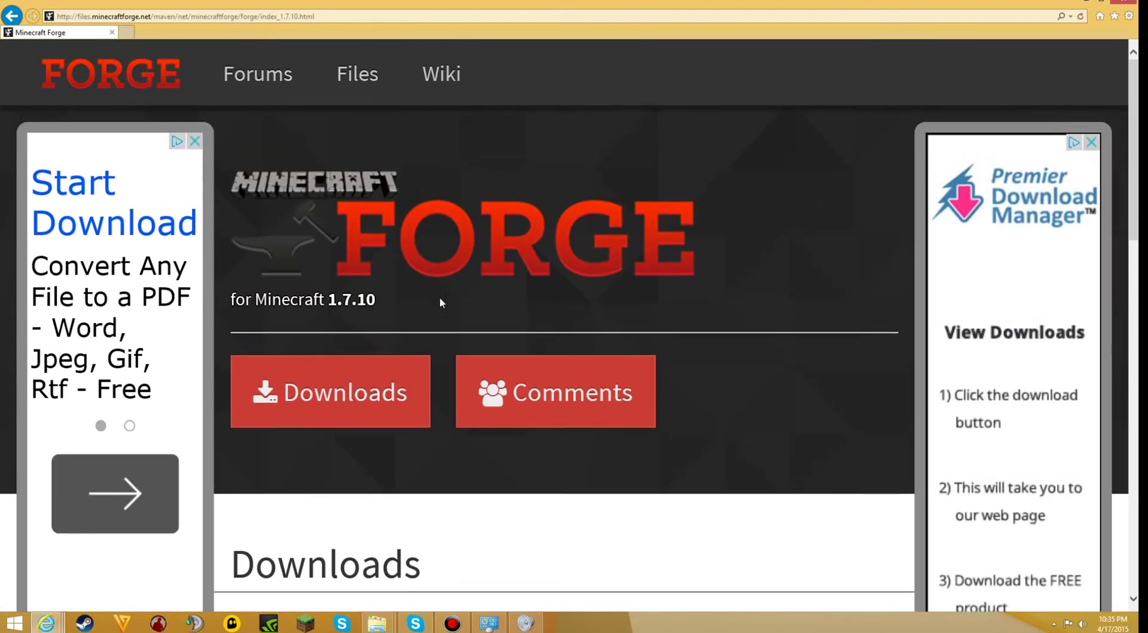
# Pick the Windows installer for Forge 1.7.10-10.13.3.1374, reaching the adfoc.us ad page
pyautogui.scroll(-5, 426, 284)
pyautogui.moveTo(487, 309)
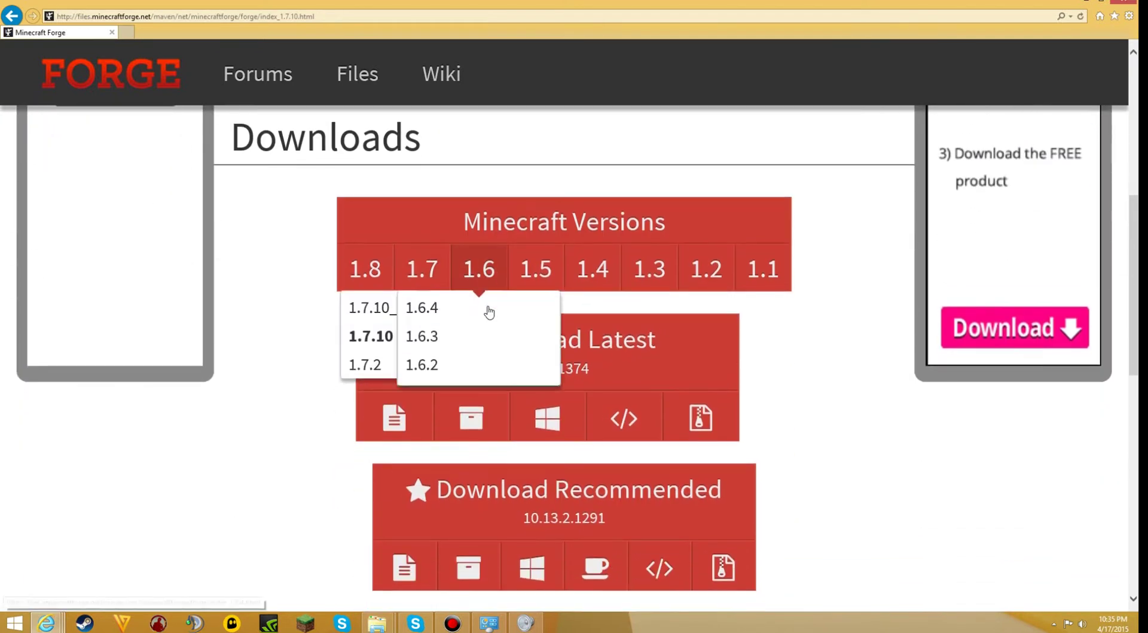
pyautogui.moveTo(661, 344); pyautogui.dragTo(508, 346)
pyautogui.click(518, 345)
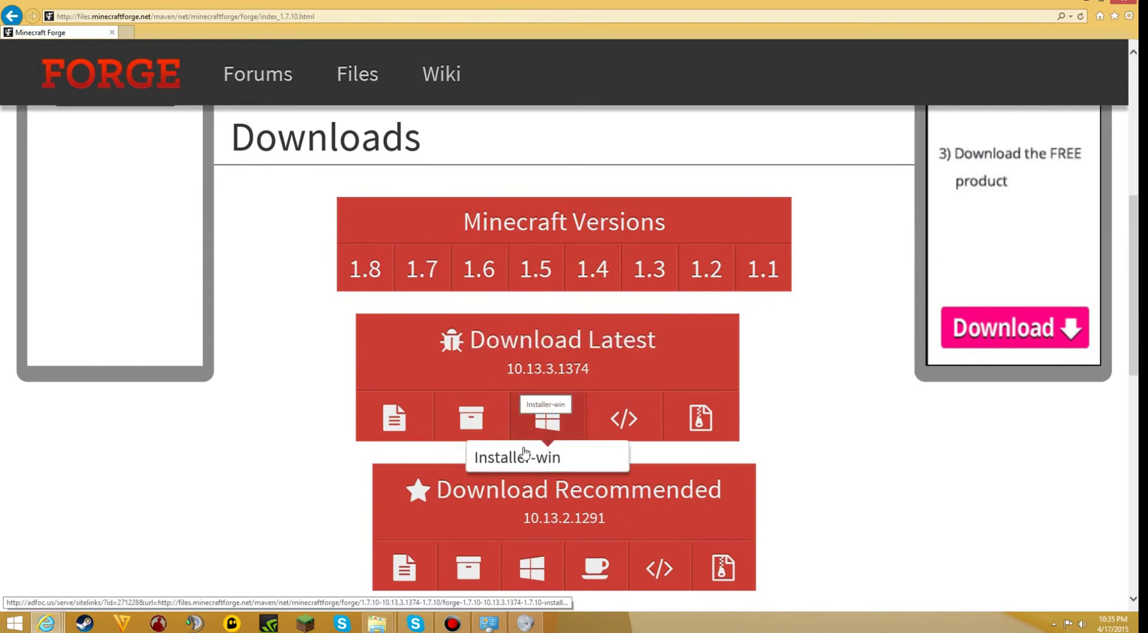
pyautogui.click(545, 425)
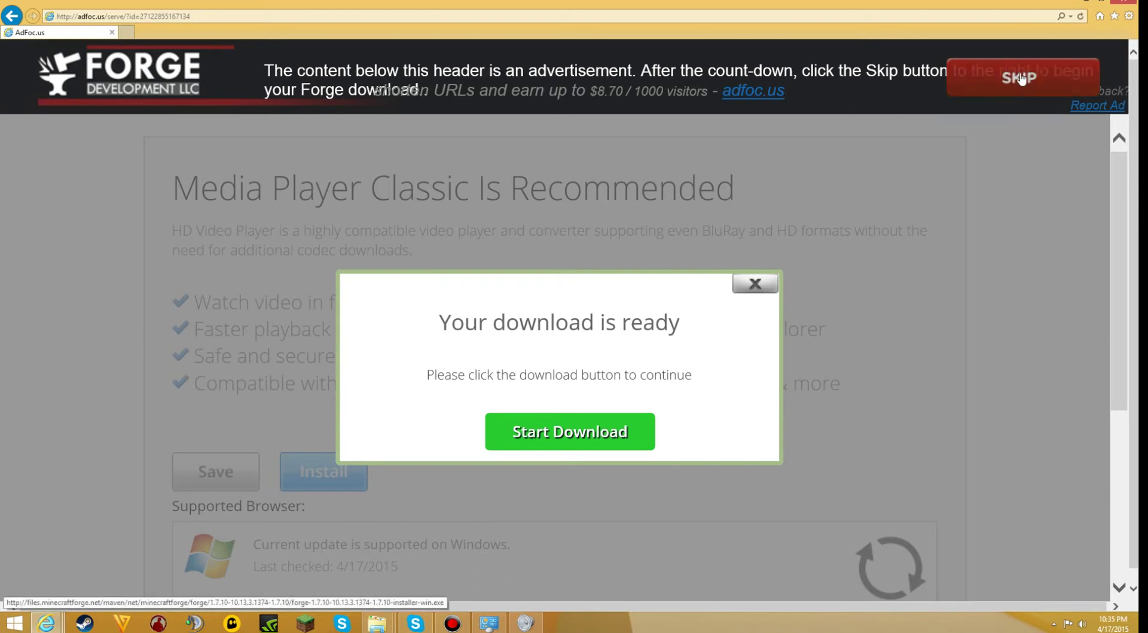
# Skip the ad, save the Forge 1.7.10 installer, and drag it from Downloads onto the desktop
pyautogui.click(1022, 77)
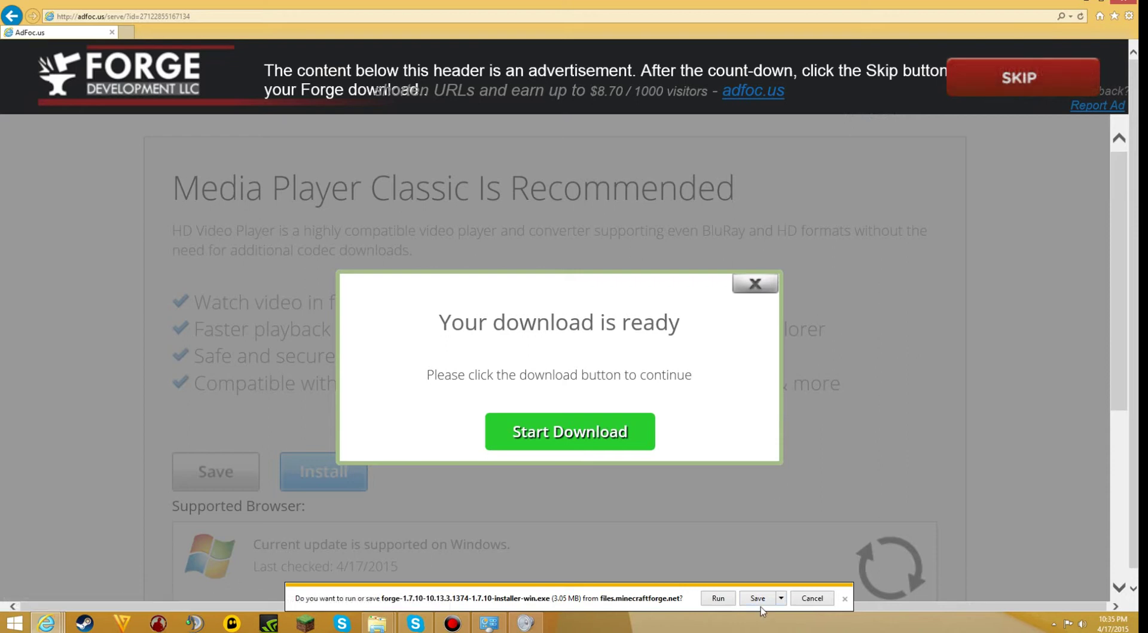
pyautogui.click(757, 599)
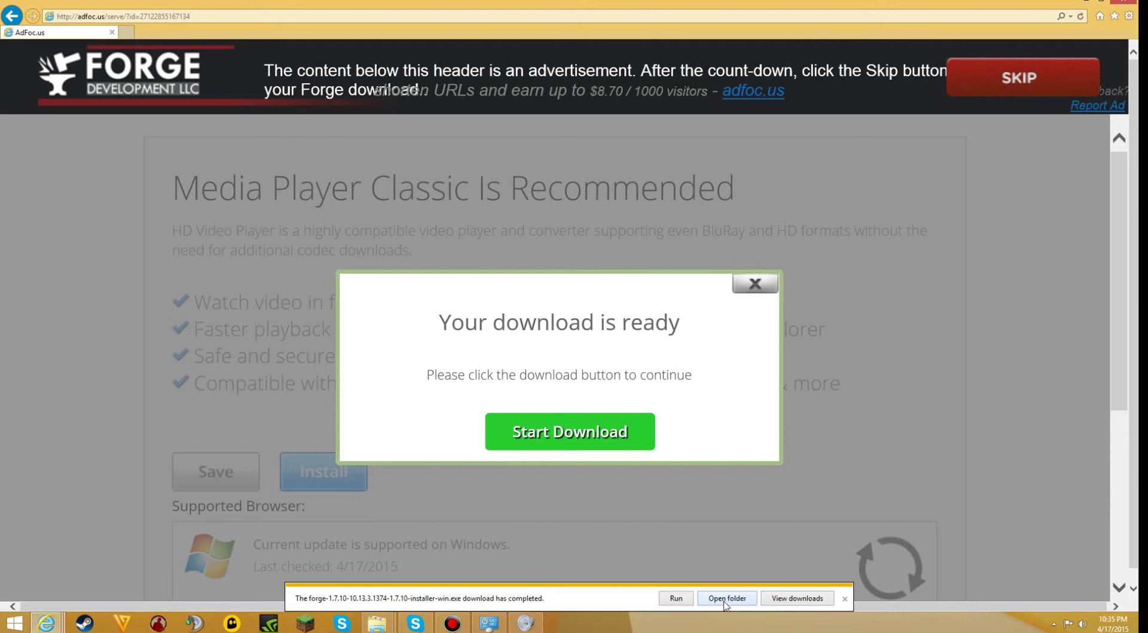
pyautogui.click(733, 599)
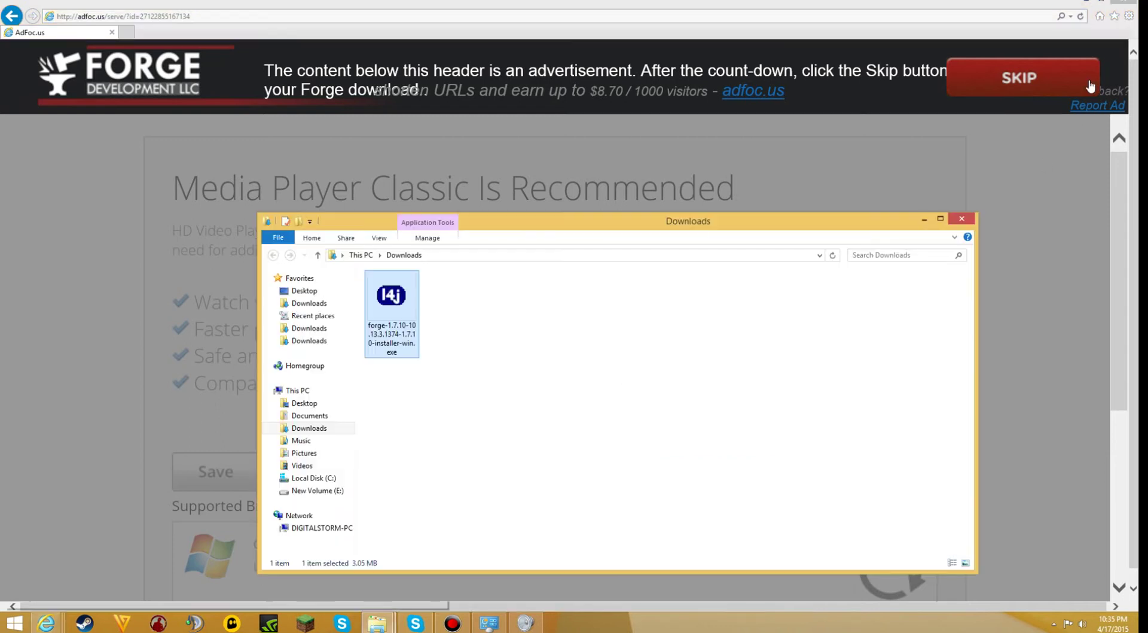
pyautogui.click(1087, 3)
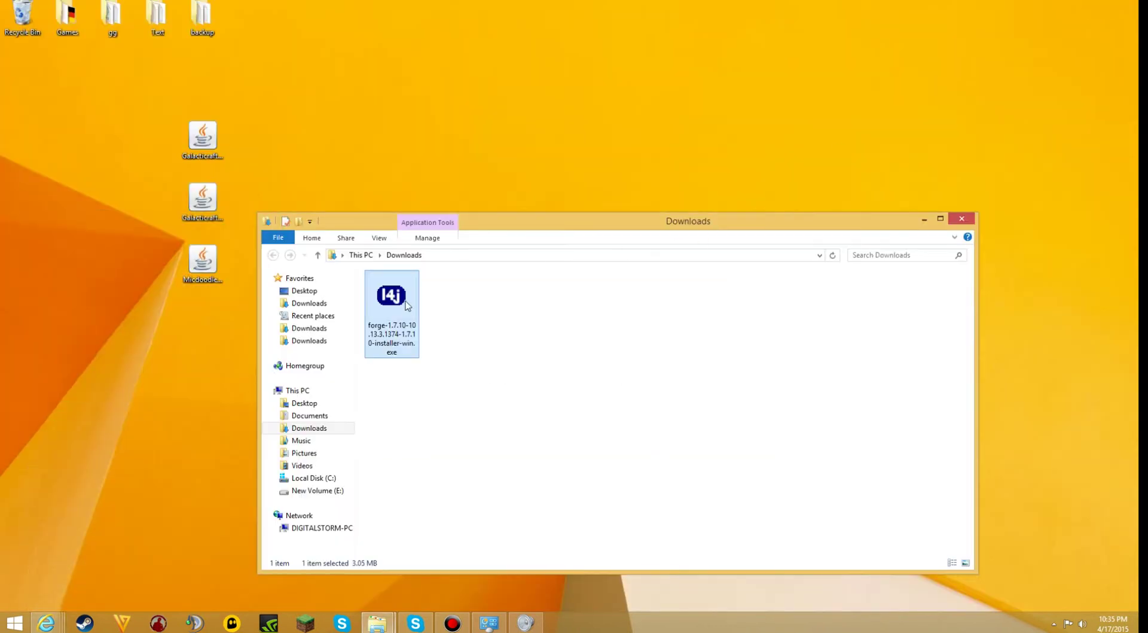
pyautogui.moveTo(406, 306); pyautogui.dragTo(154, 160)
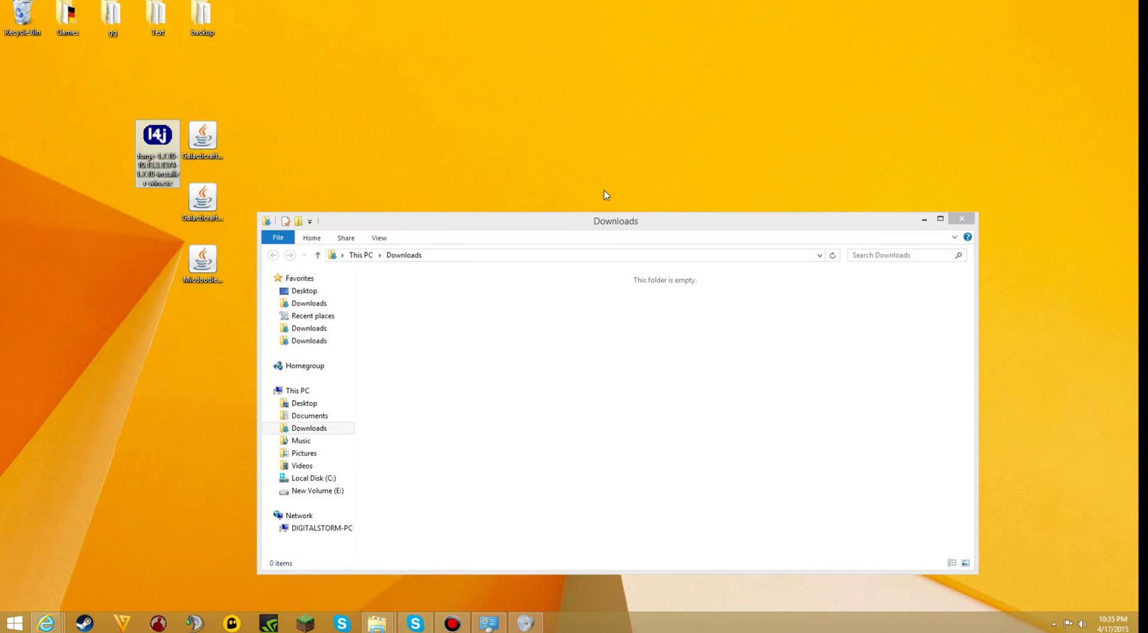
pyautogui.click(925, 219)
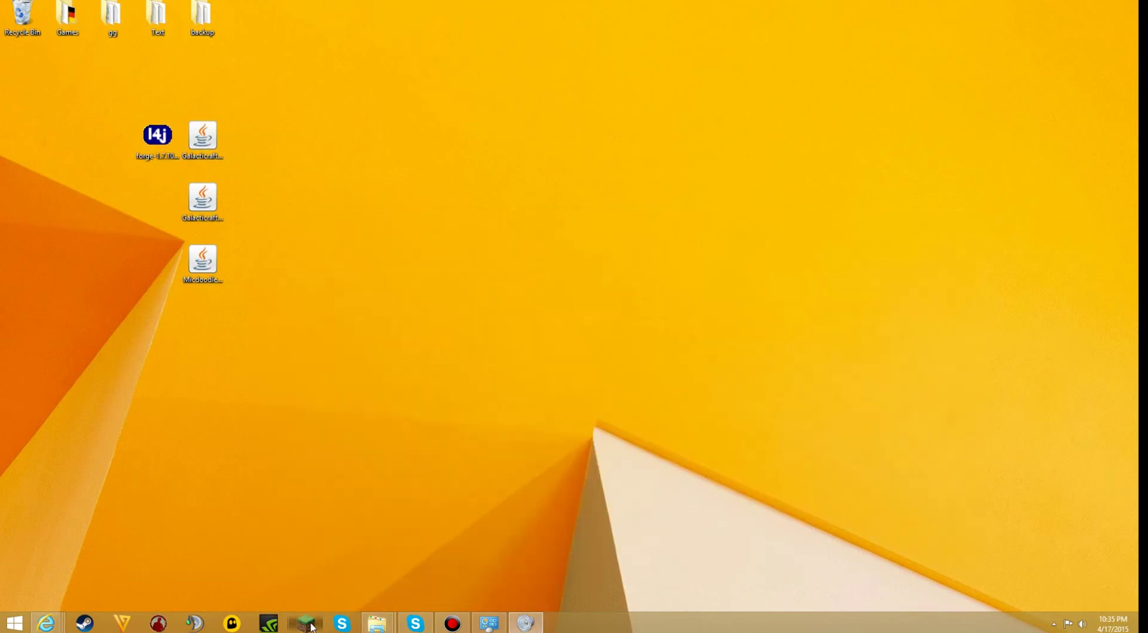
# Start Minecraft Launcher and open the Profile Editor for the current profile
pyautogui.click(310, 624)
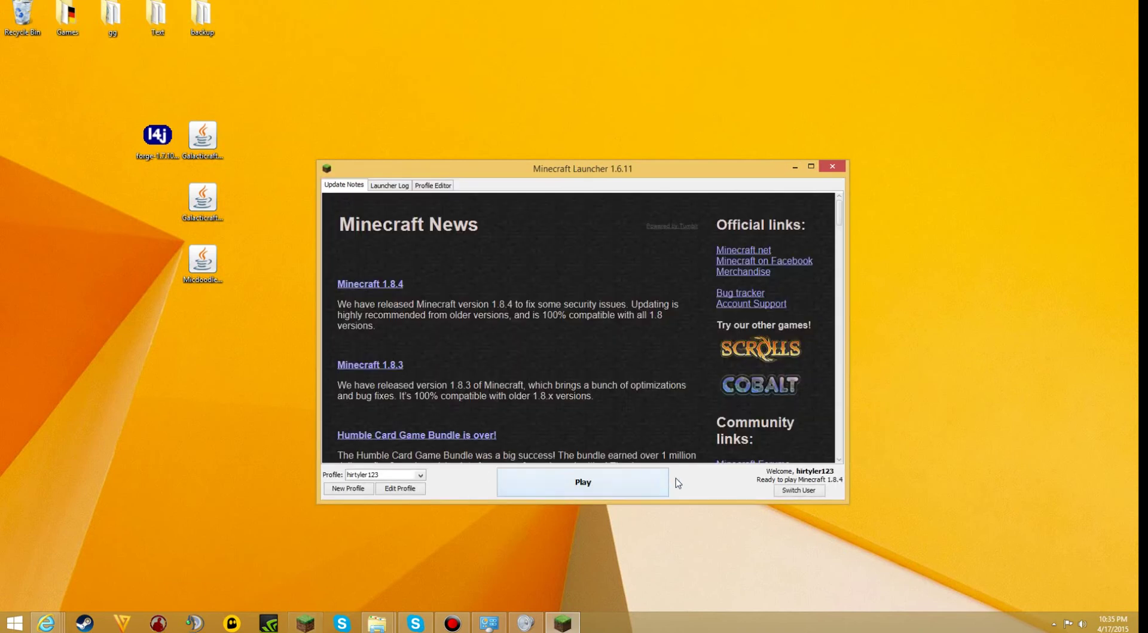
pyautogui.click(399, 488)
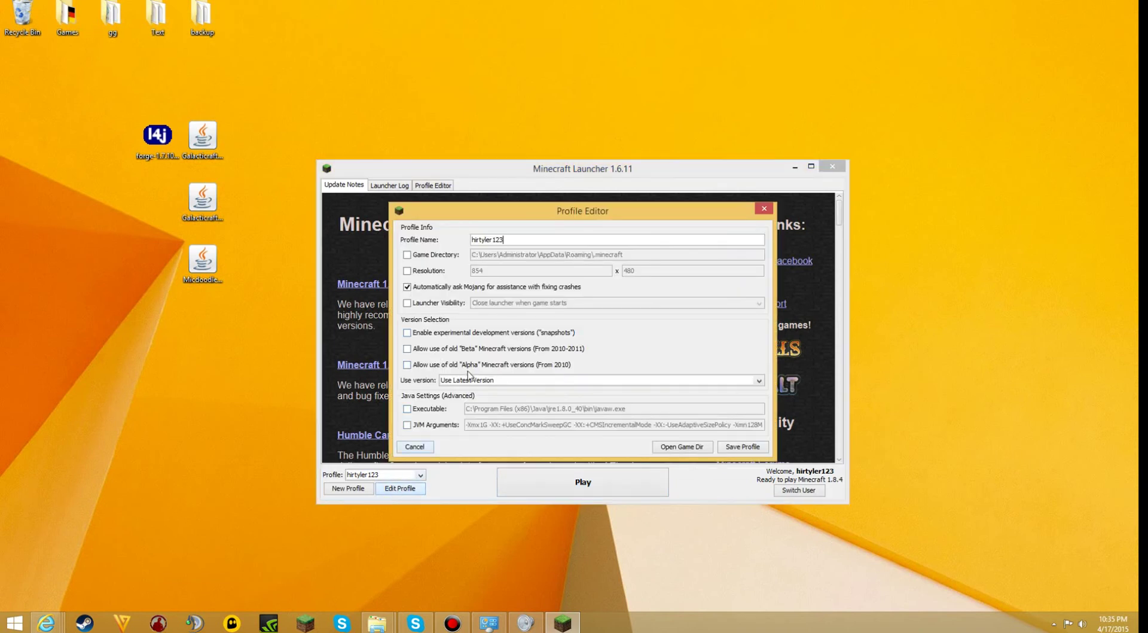
# Switch the profile's version to release 1.7.10, save it, and launch the game
pyautogui.click(452, 381)
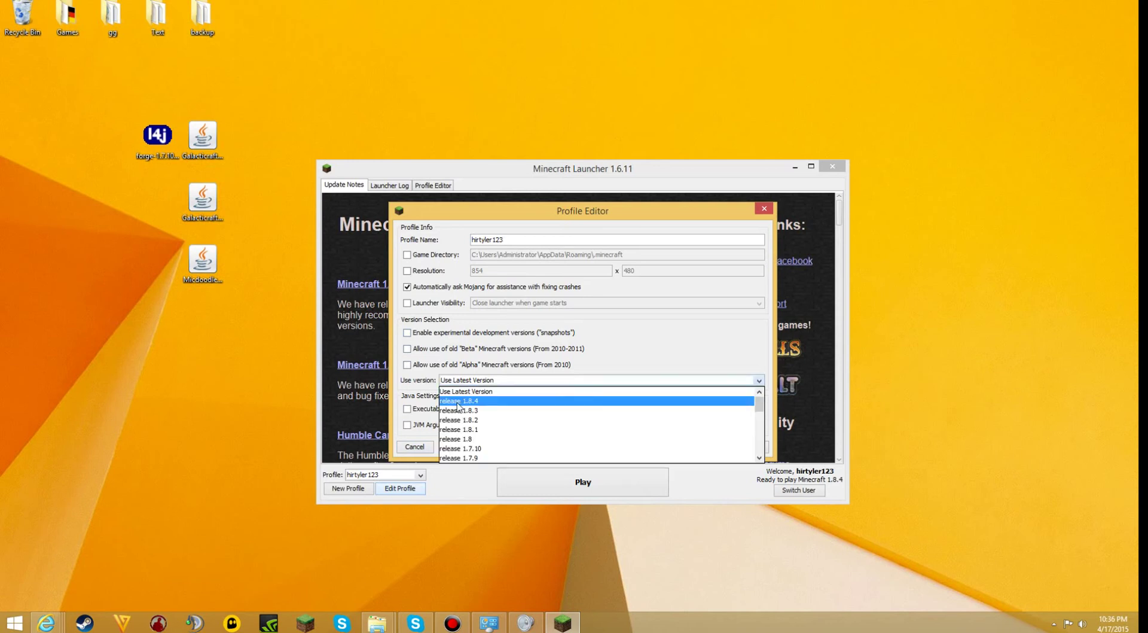
pyautogui.click(472, 449)
pyautogui.click(726, 445)
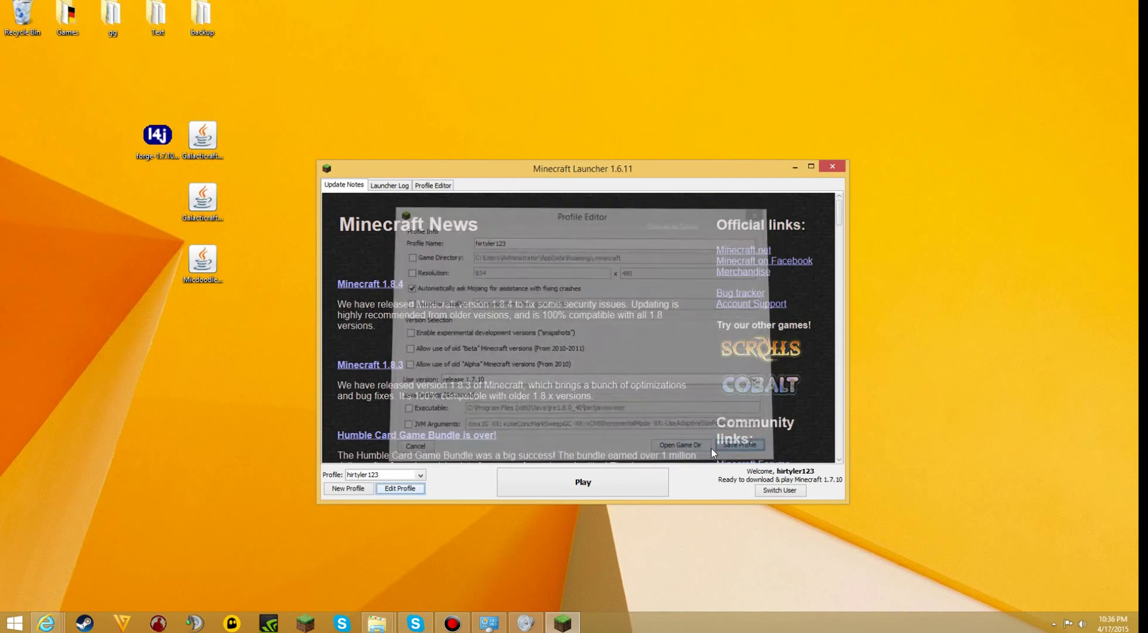
pyautogui.click(612, 482)
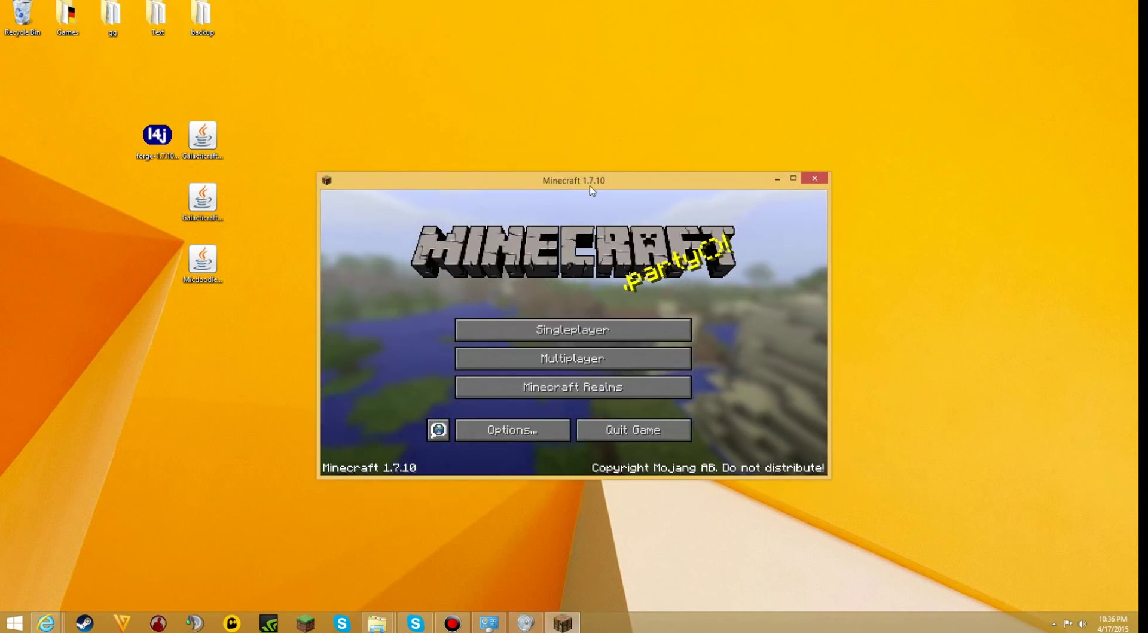
# Quit Minecraft, open .minecraft from the Roaming window, then minimize that window
pyautogui.click(617, 432)
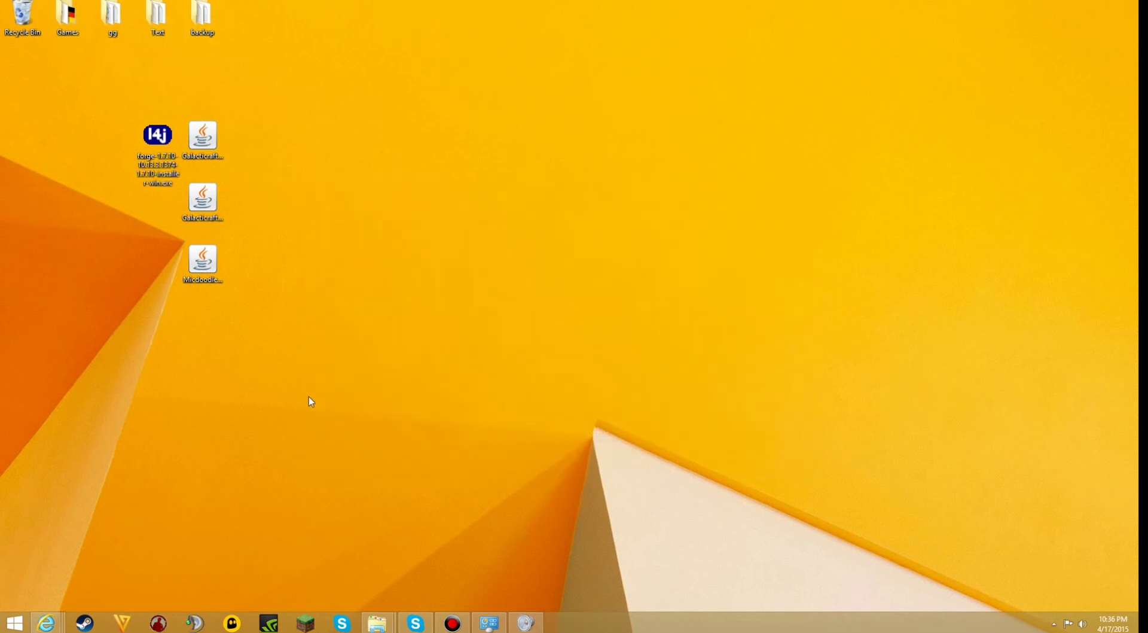
pyautogui.moveTo(371, 619)
pyautogui.click(344, 556)
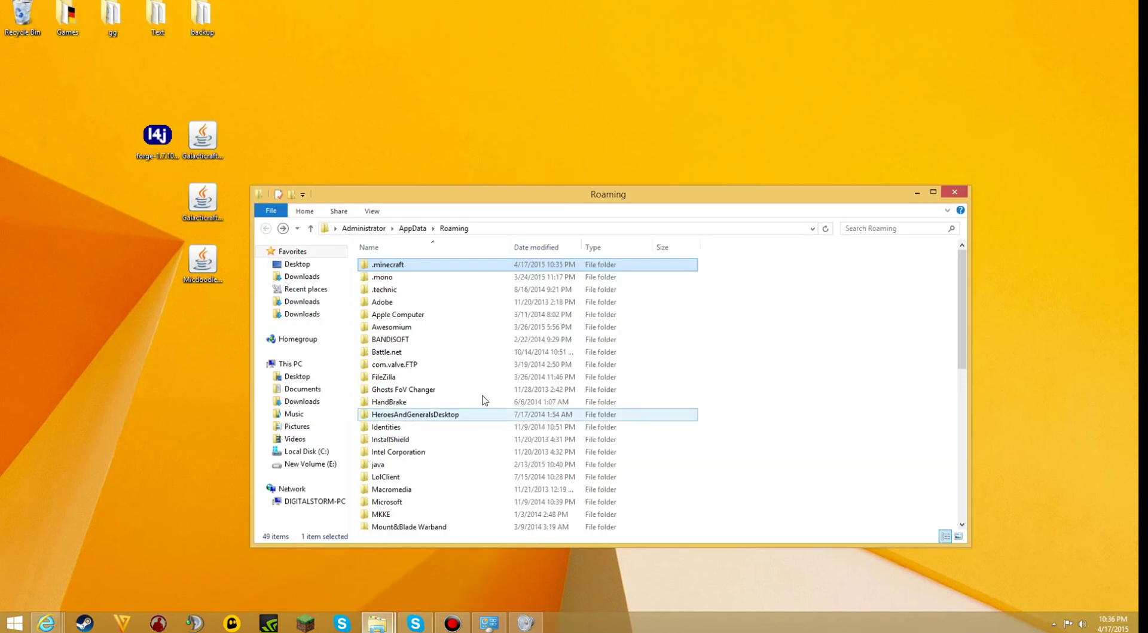
pyautogui.doubleClick(386, 268)
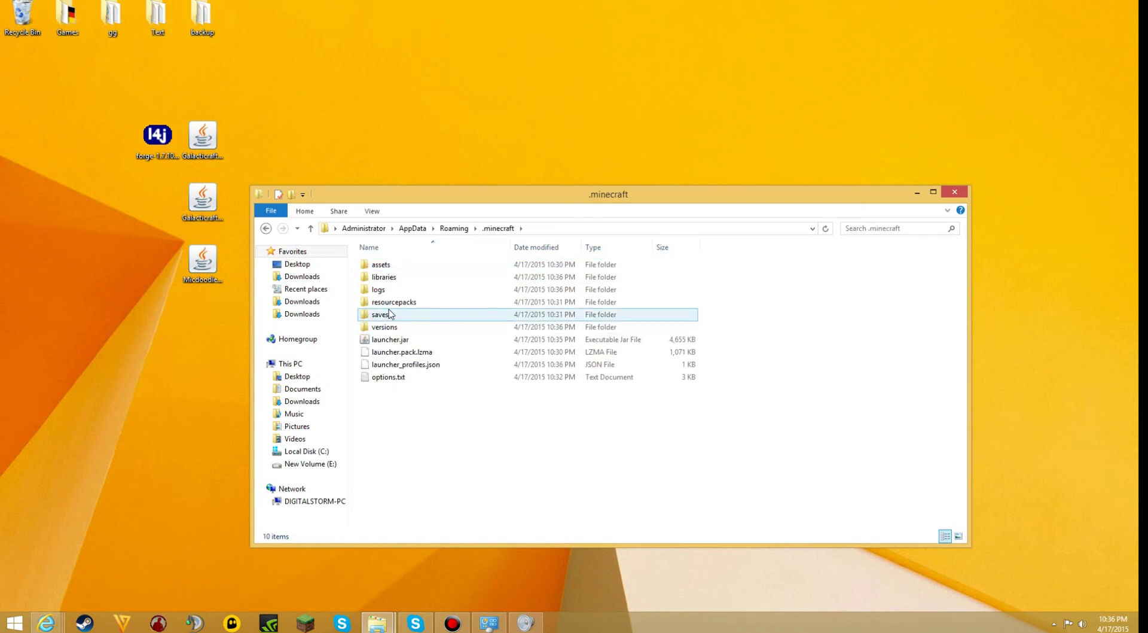
pyautogui.click(917, 193)
# Place the Forge installer beside the Galacticraft files on the desktop and run it
pyautogui.click(153, 161)
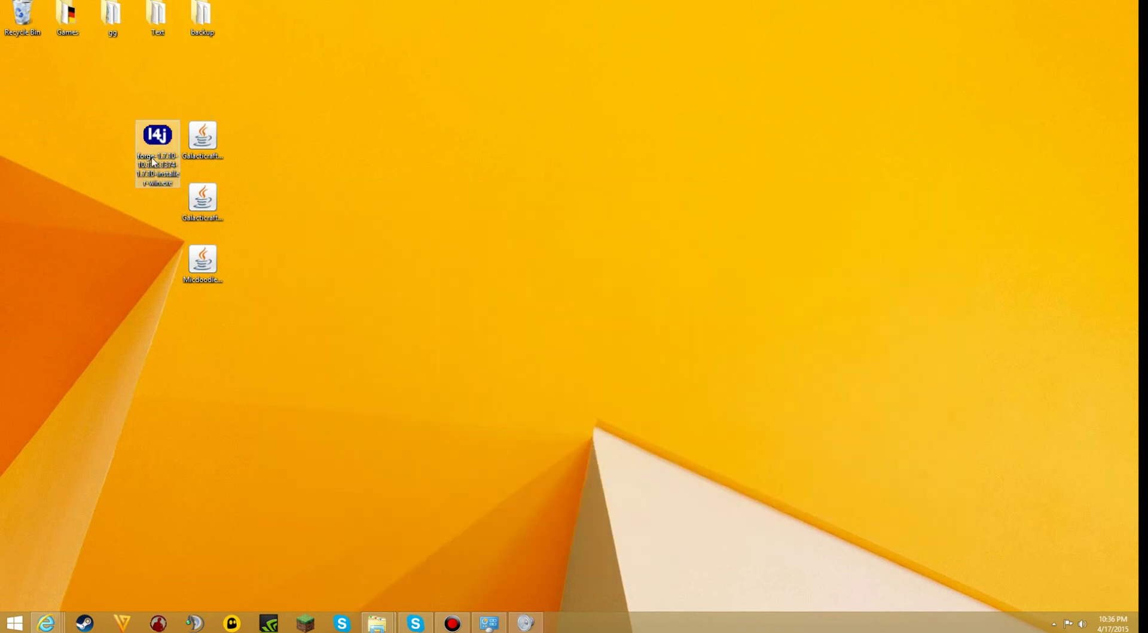
pyautogui.moveTo(238, 150); pyautogui.dragTo(240, 151)
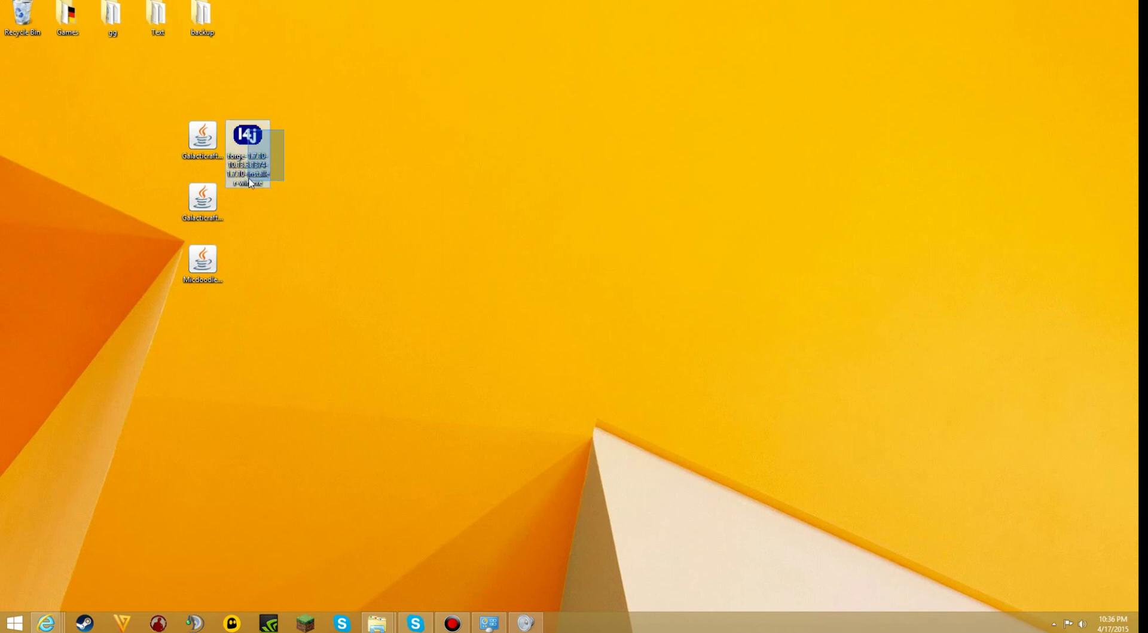
pyautogui.doubleClick(261, 147)
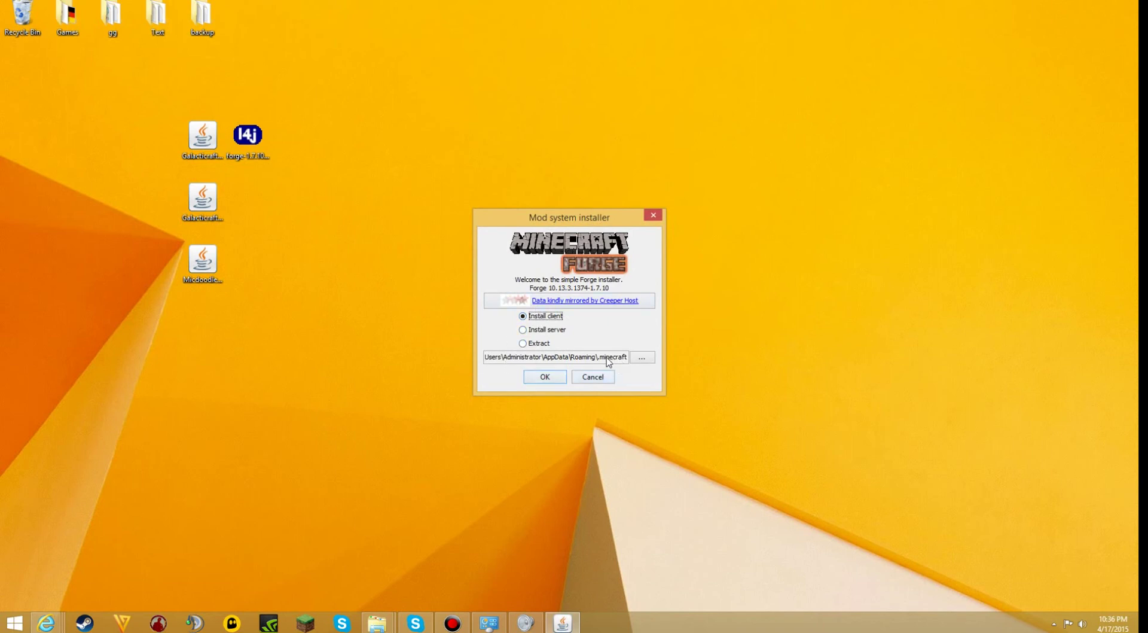
# Install the Forge client into the .minecraft folder and close the Complete notice
pyautogui.click(642, 357)
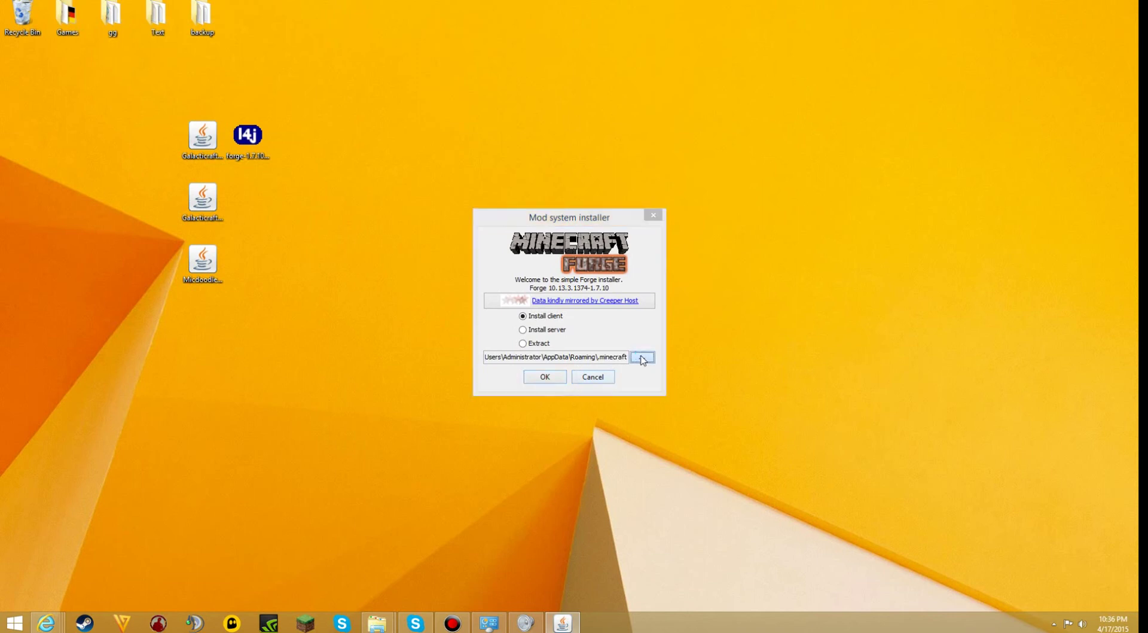
pyautogui.click(706, 410)
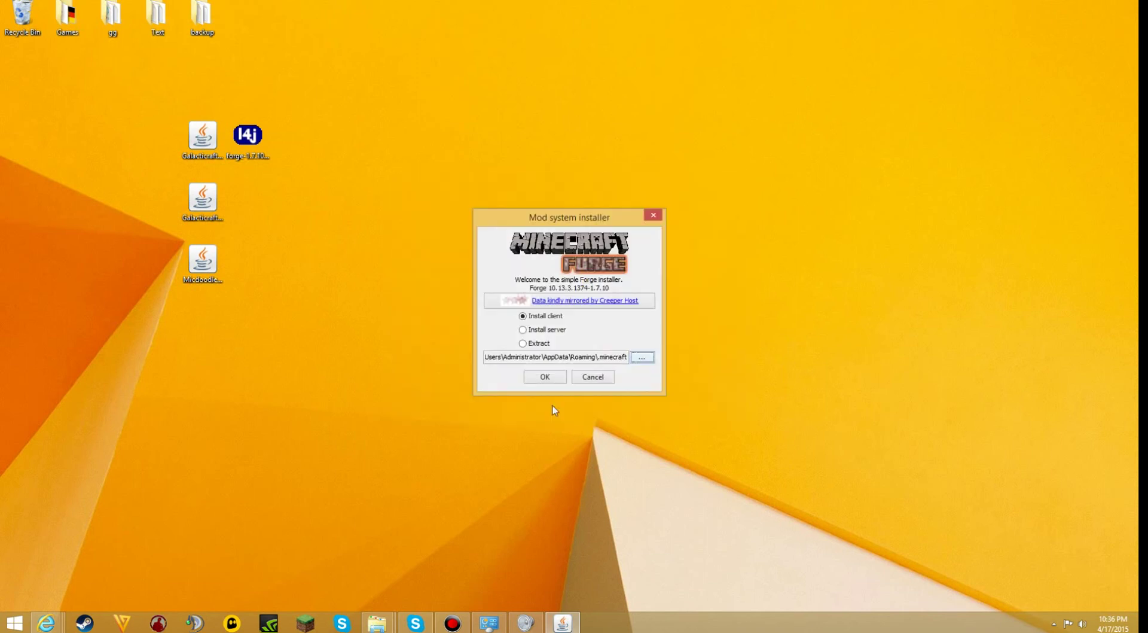
pyautogui.click(545, 377)
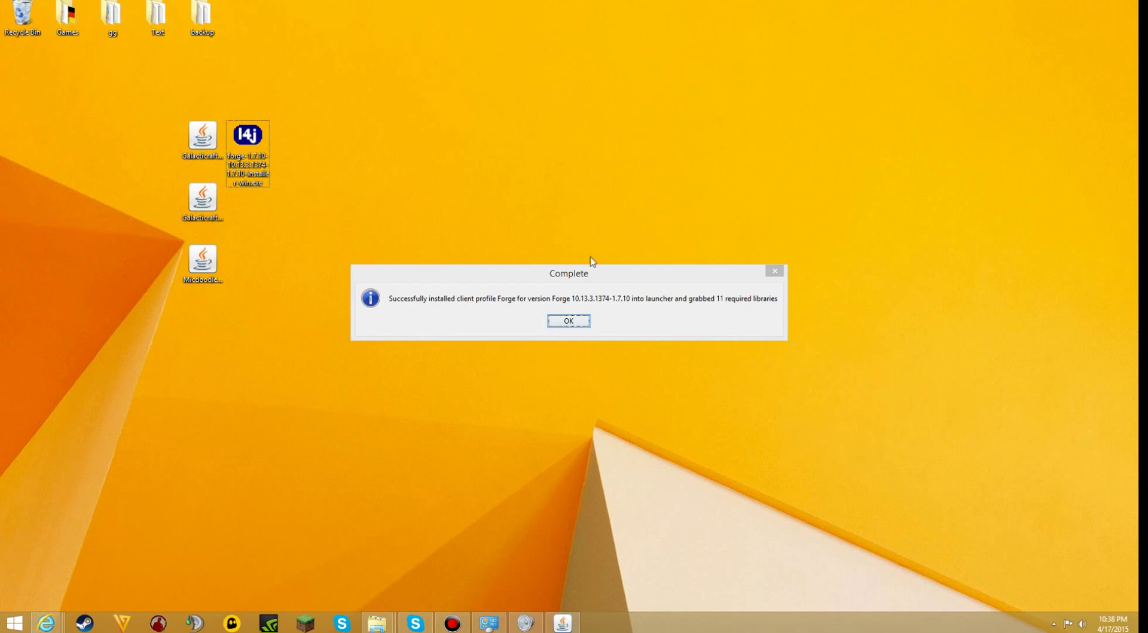
pyautogui.moveTo(570, 275); pyautogui.dragTo(554, 255)
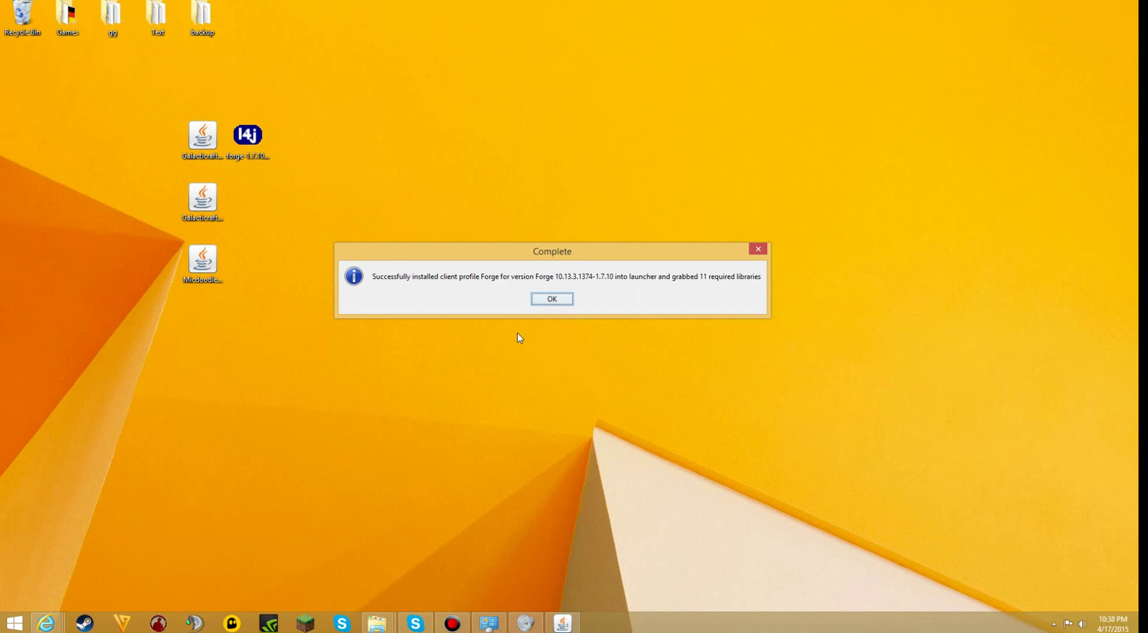
pyautogui.click(570, 300)
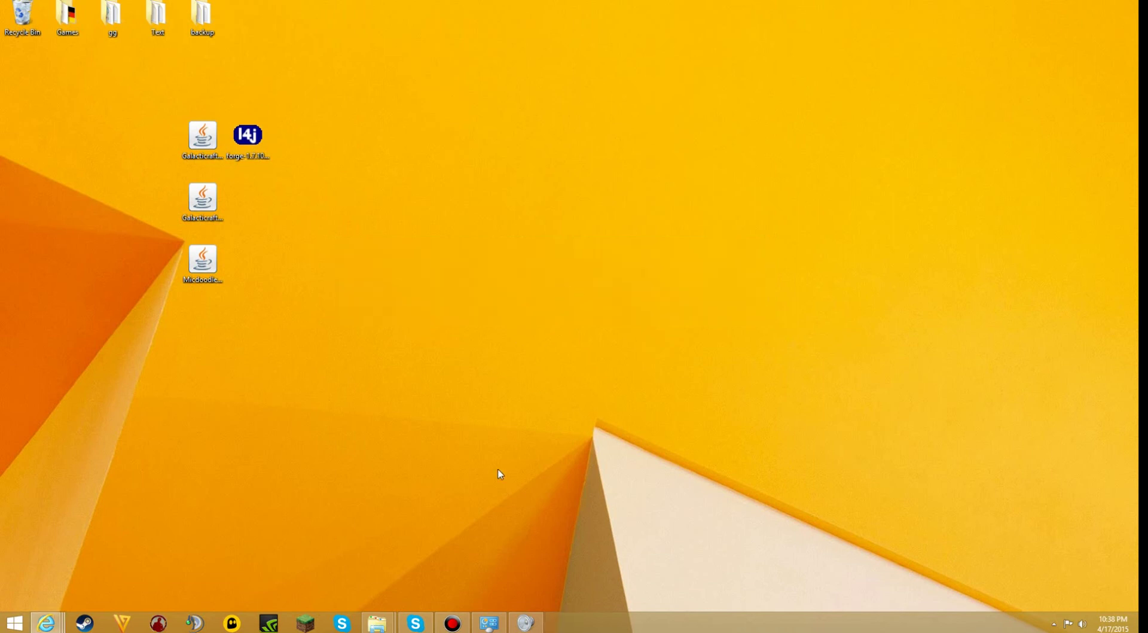
# Launch Minecraft through the launcher using the Forge profile
pyautogui.click(303, 623)
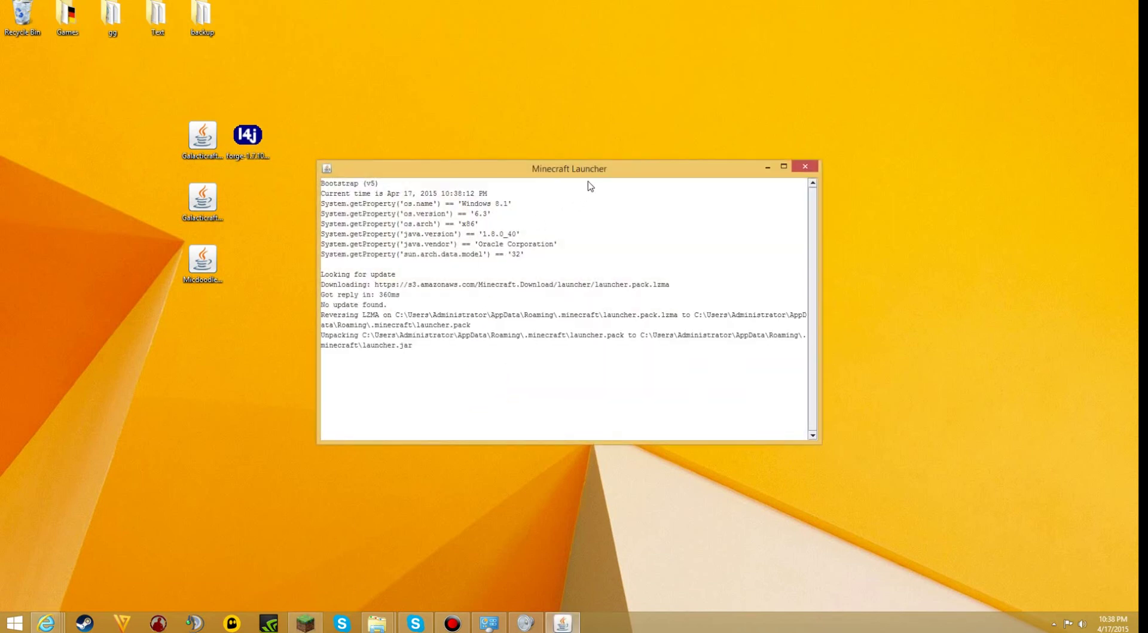
pyautogui.moveTo(598, 175); pyautogui.dragTo(592, 177)
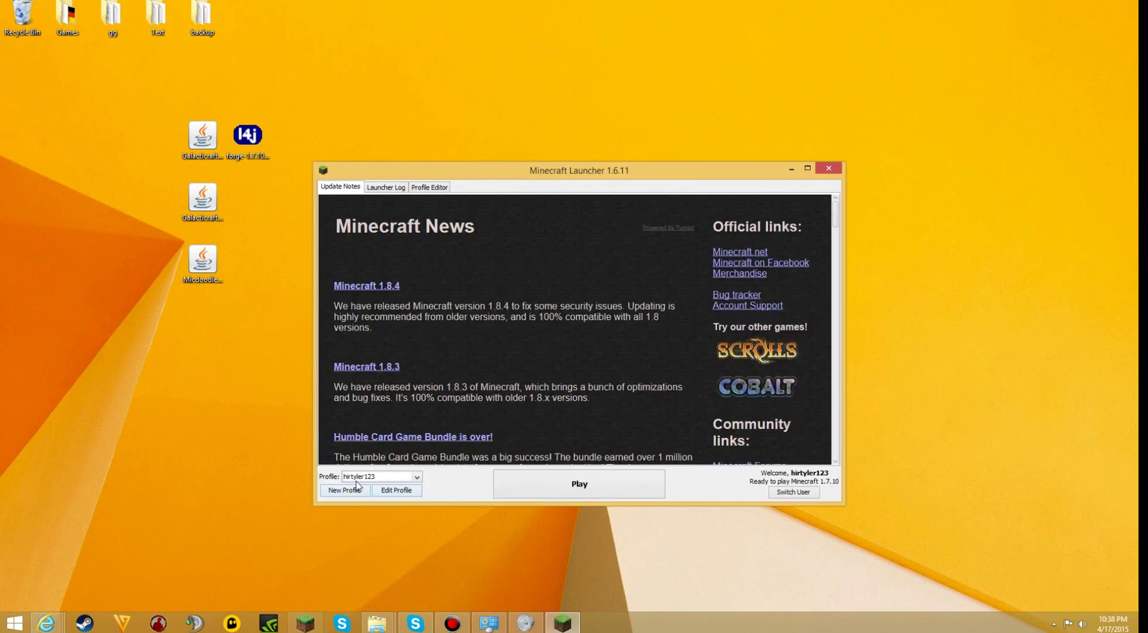
pyautogui.click(361, 479)
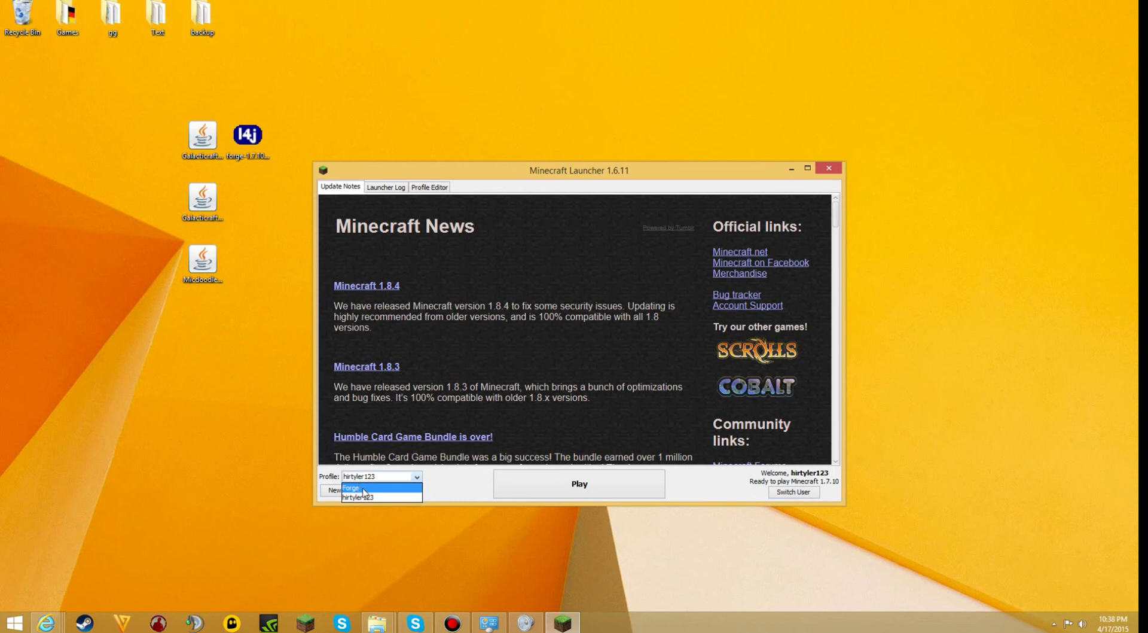
pyautogui.click(359, 488)
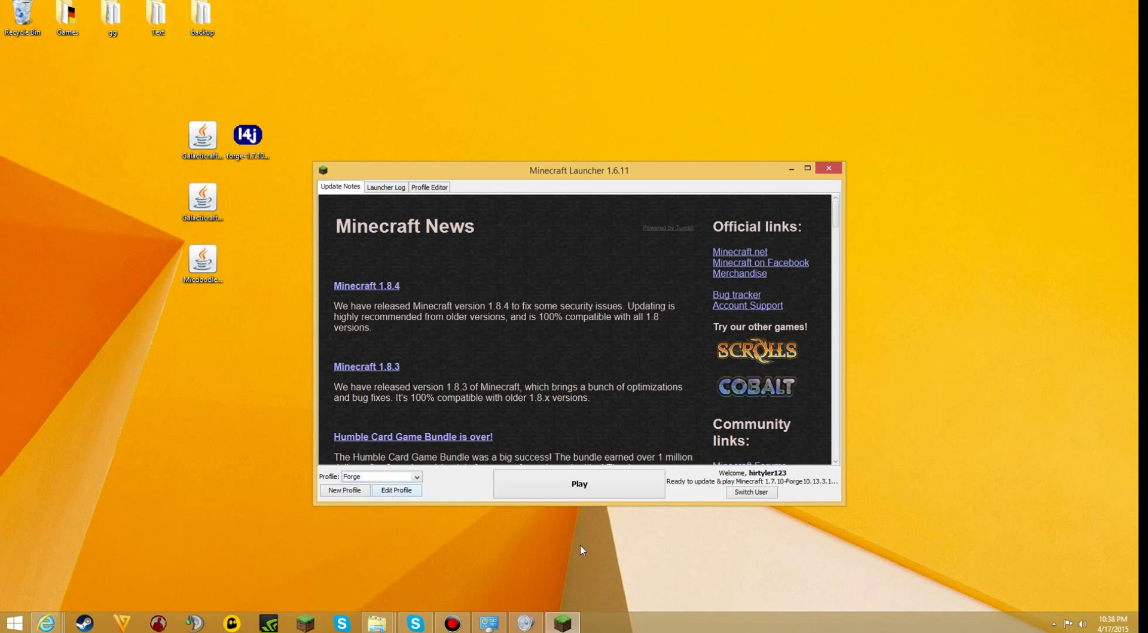
pyautogui.click(618, 491)
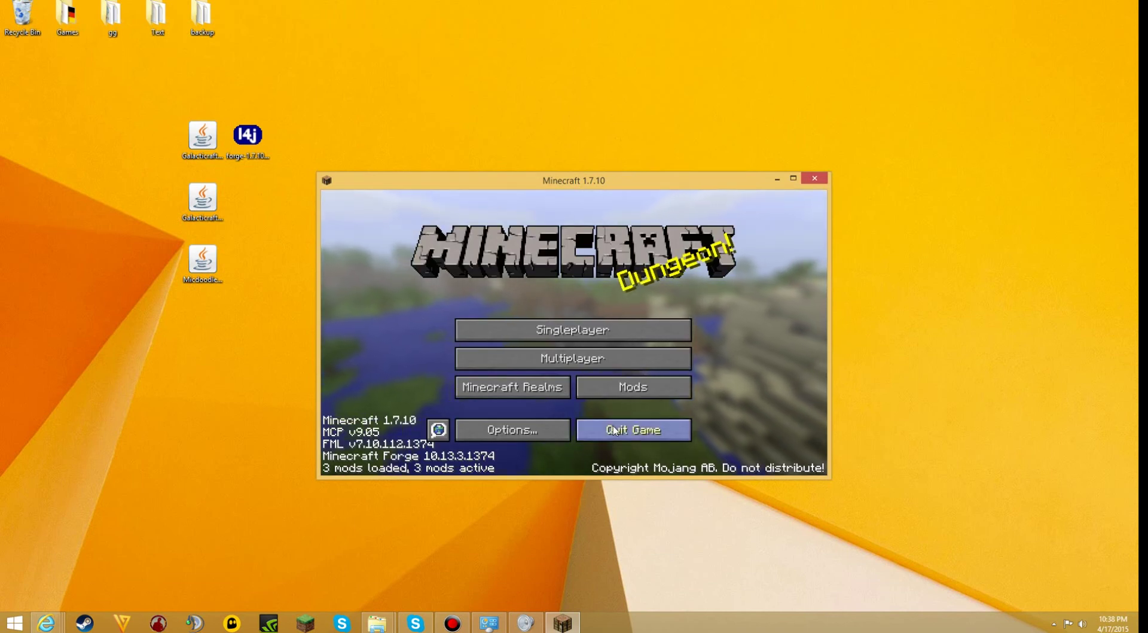
# Check the mod list shows Forge Mod Loader and Minecraft Coder Pack, then quit
pyautogui.click(638, 395)
pyautogui.click(367, 332)
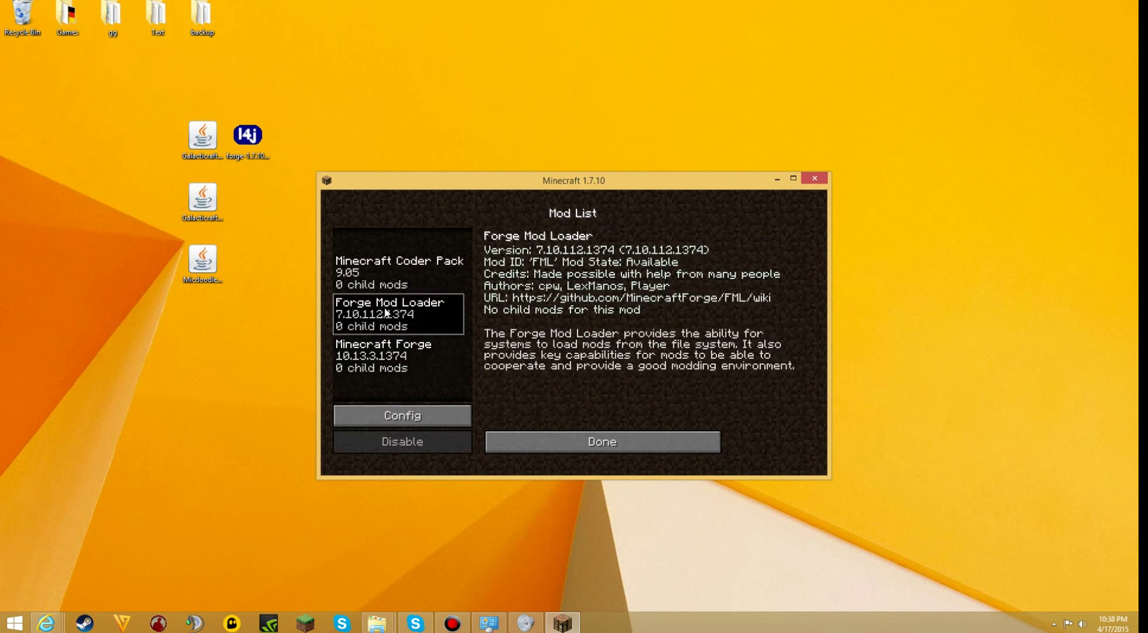
pyautogui.click(383, 273)
pyautogui.click(592, 442)
pyautogui.click(598, 427)
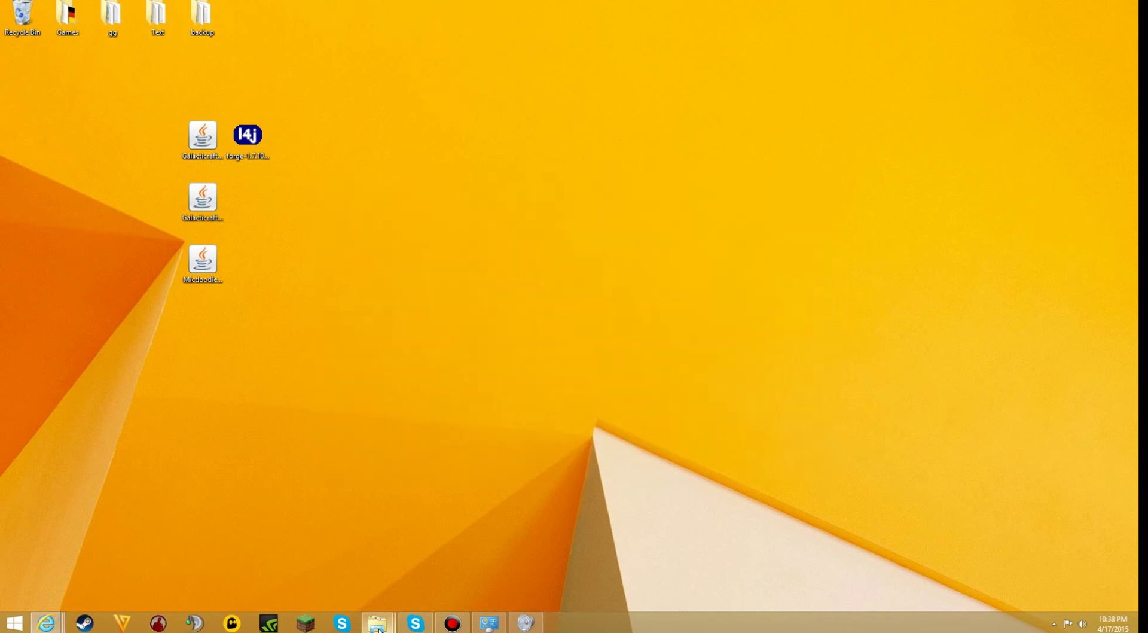
# Open the mods folder inside .minecraft in File Explorer
pyautogui.moveTo(381, 628)
pyautogui.click(311, 562)
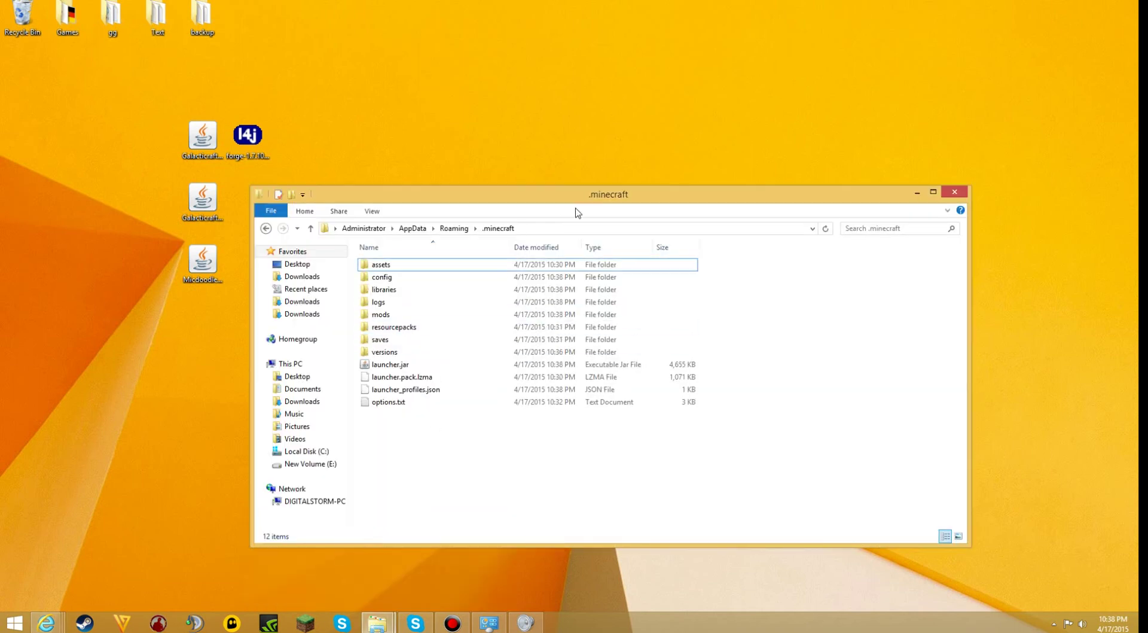
pyautogui.moveTo(598, 203); pyautogui.dragTo(589, 217)
pyautogui.click(382, 331)
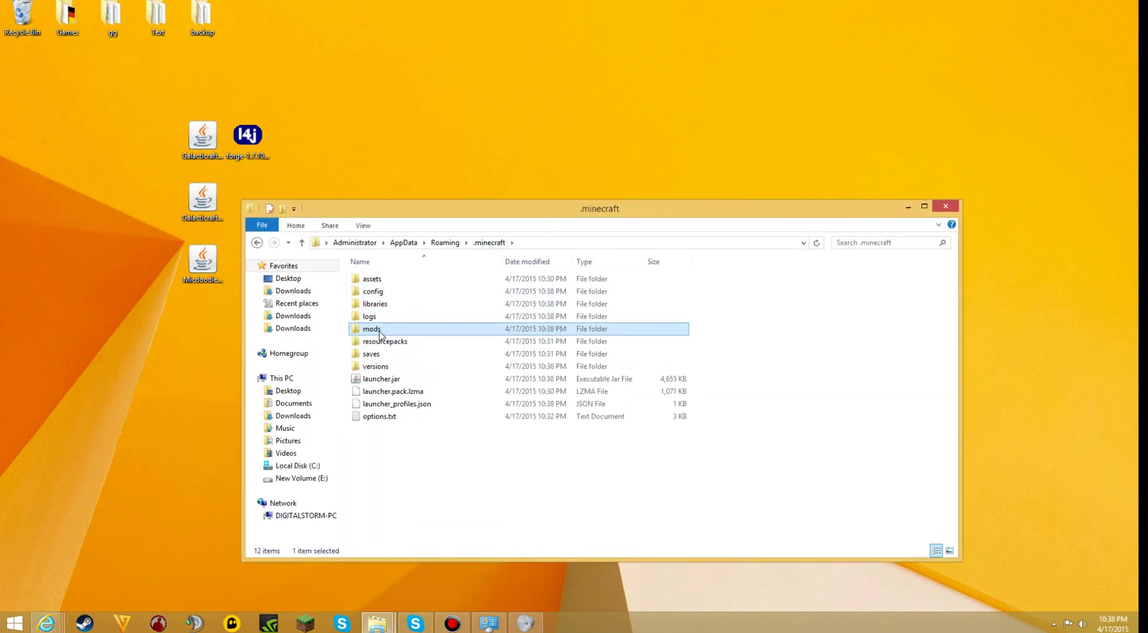
pyautogui.doubleClick(383, 328)
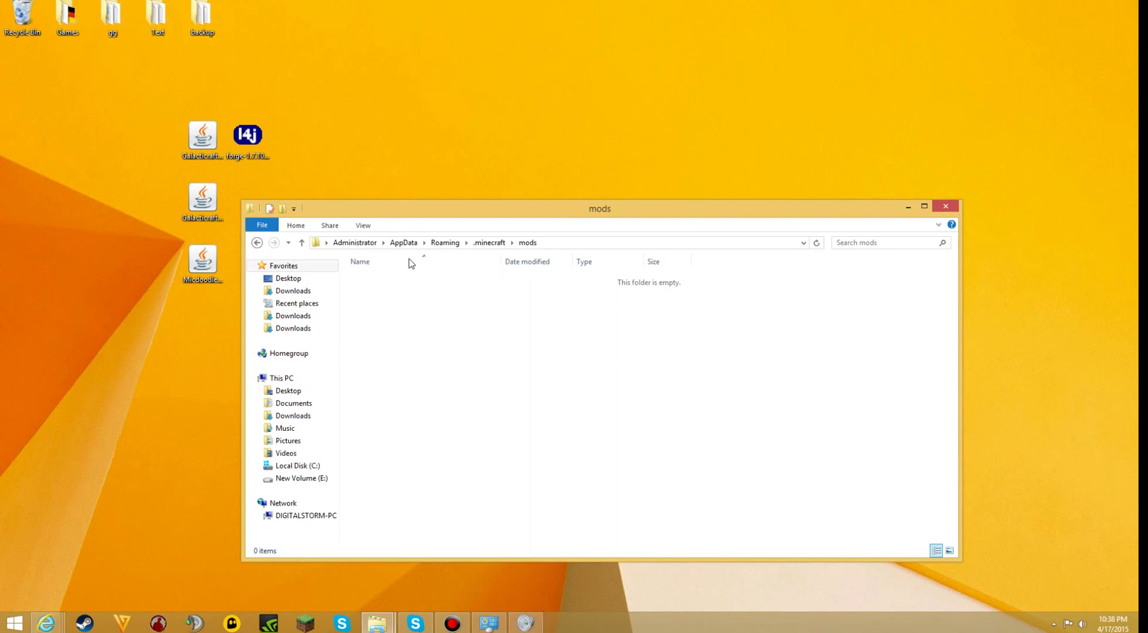
pyautogui.moveTo(488, 209); pyautogui.dragTo(525, 221)
# Drag the three Galacticraft and MicdoodleCore jars from the desktop into the mods folder
pyautogui.moveTo(192, 344); pyautogui.dragTo(210, 141)
pyautogui.moveTo(203, 271); pyautogui.dragTo(493, 377)
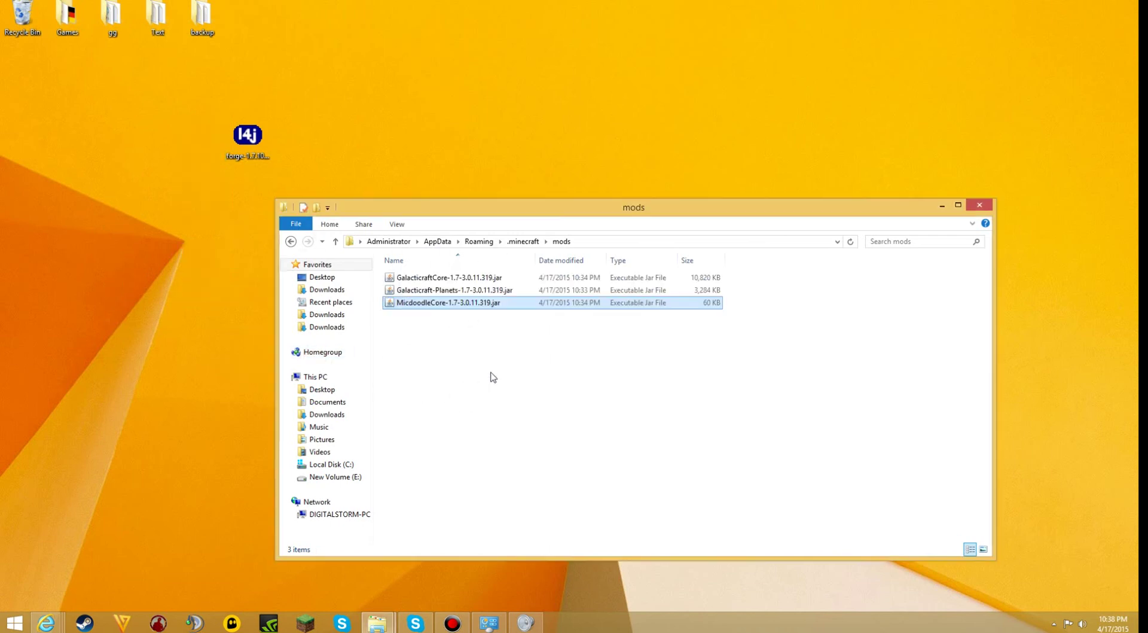
pyautogui.click(482, 377)
pyautogui.moveTo(444, 331); pyautogui.dragTo(471, 276)
pyautogui.click(457, 352)
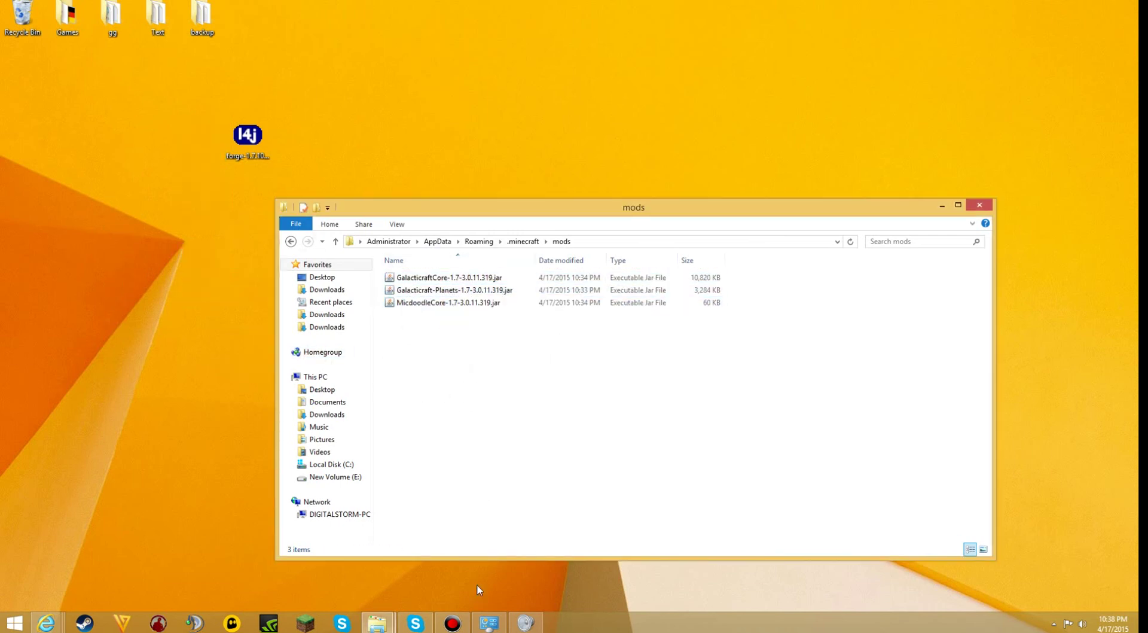
pyautogui.click(309, 619)
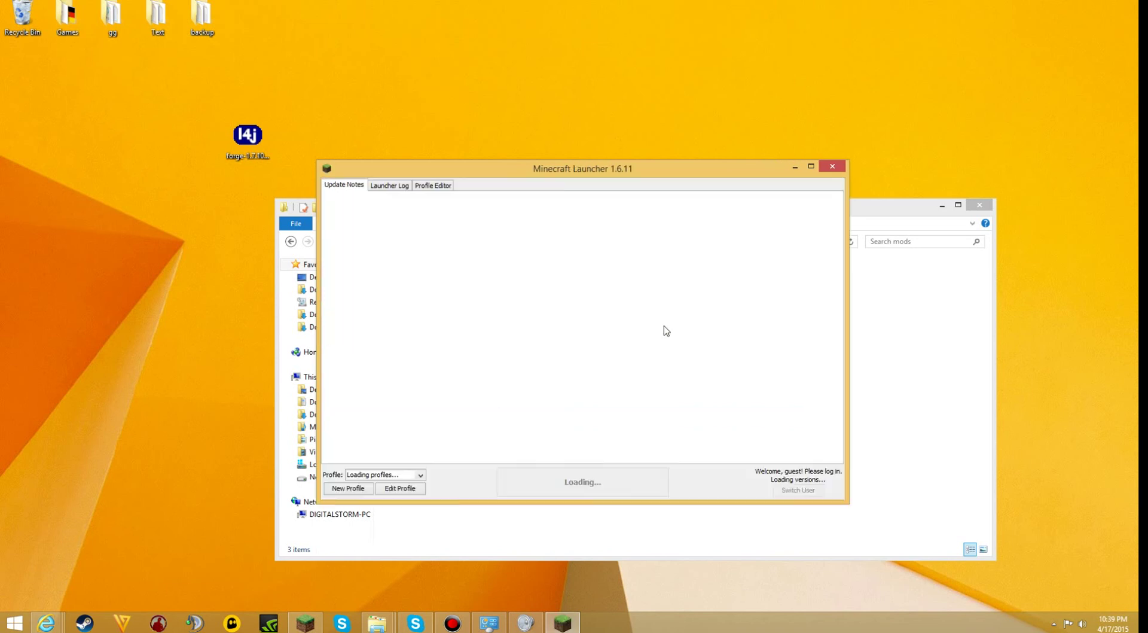
# Play Minecraft 1.7.10 with the Forge profile, now loading 6 mods
pyautogui.click(598, 484)
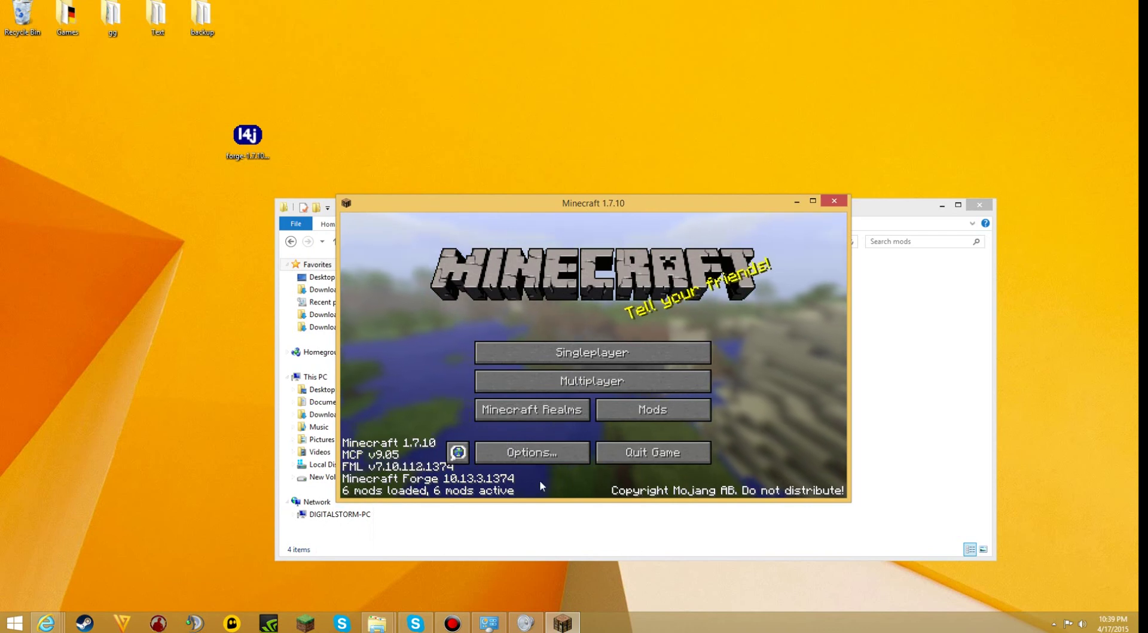
# Browse the mod list to confirm Micdoodle8 Core and Galacticraft Core 3.0.11 are loaded
pyautogui.click(649, 415)
pyautogui.click(442, 326)
pyautogui.scroll(-1, 422, 332)
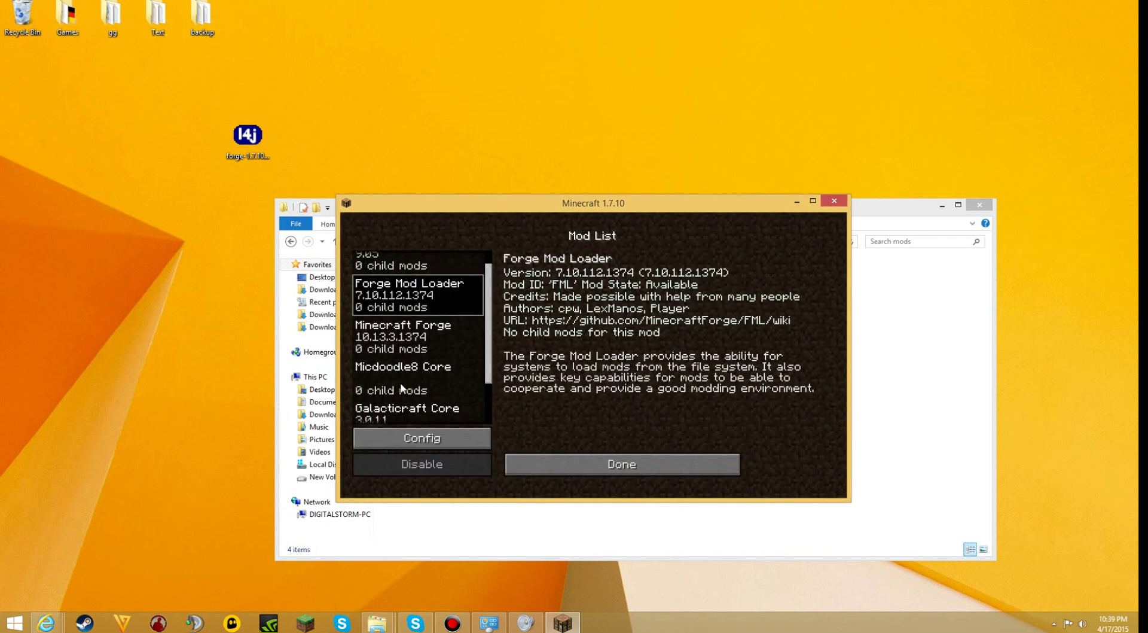
pyautogui.click(399, 377)
pyautogui.scroll(-2, 390, 371)
pyautogui.click(390, 374)
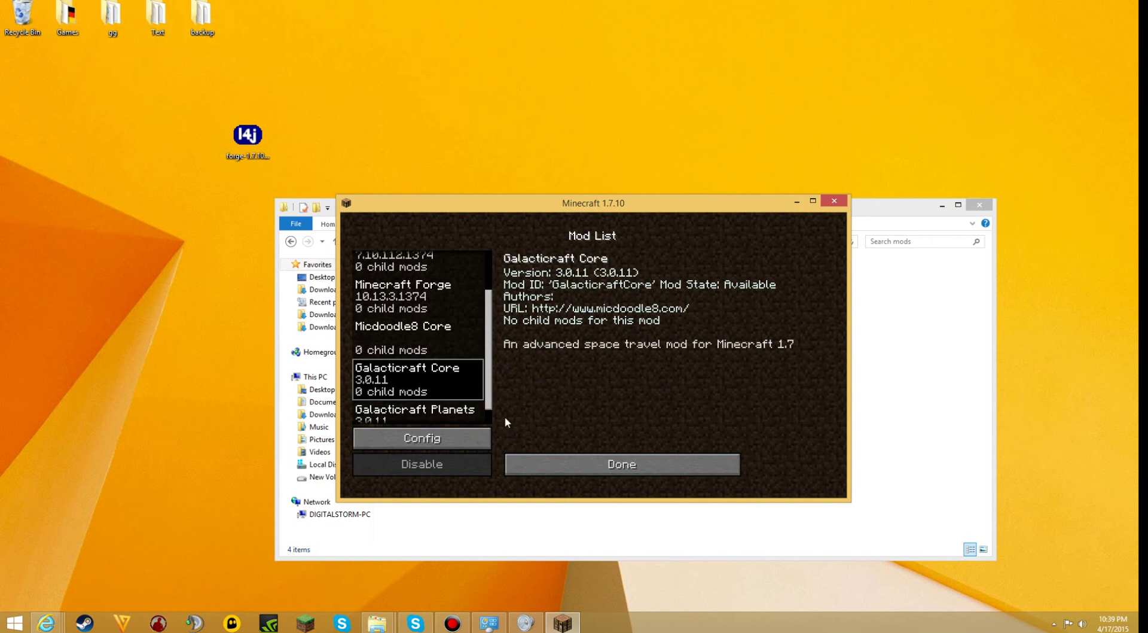
pyautogui.click(558, 465)
# Create a new singleplayer world in Creative game mode
pyautogui.click(572, 355)
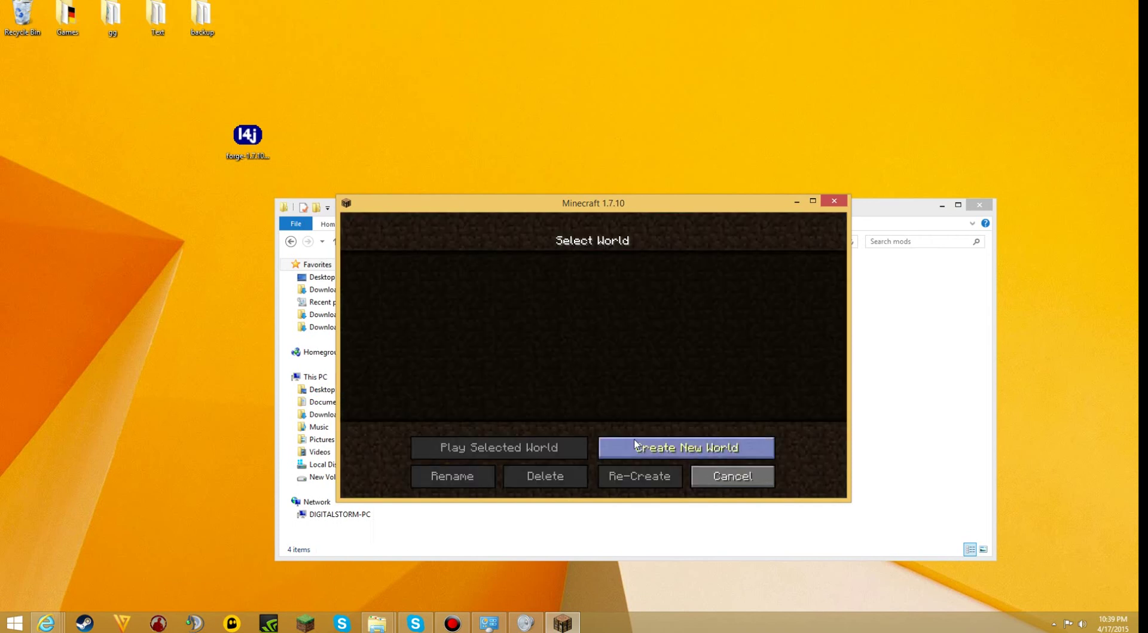
pyautogui.click(637, 446)
pyautogui.click(593, 360)
pyautogui.click(594, 360)
pyautogui.click(485, 476)
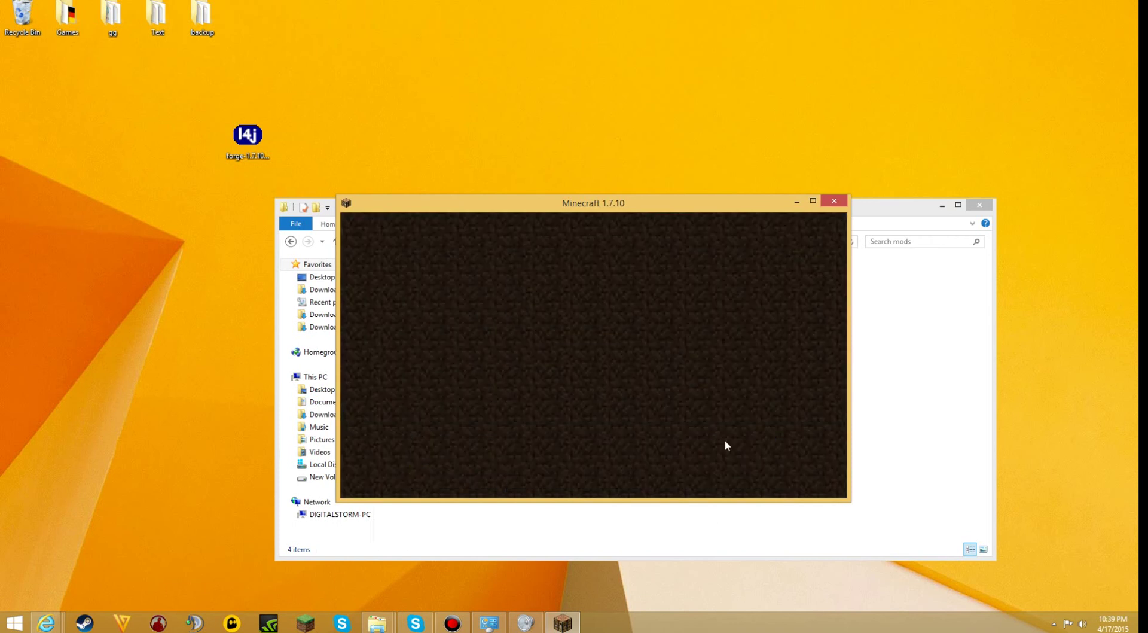
pyautogui.moveTo(617, 208); pyautogui.dragTo(652, 212)
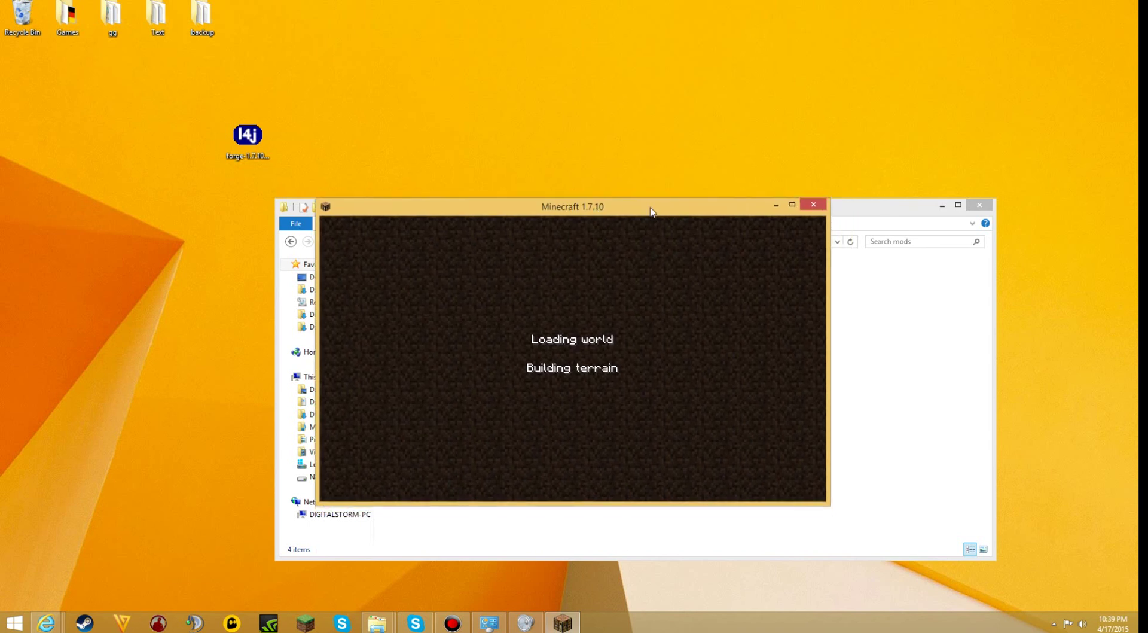
# Maximize the game window, close the Space Race Manager via Customize Flag and Back, and open the creative inventory with E
pyautogui.click(792, 206)
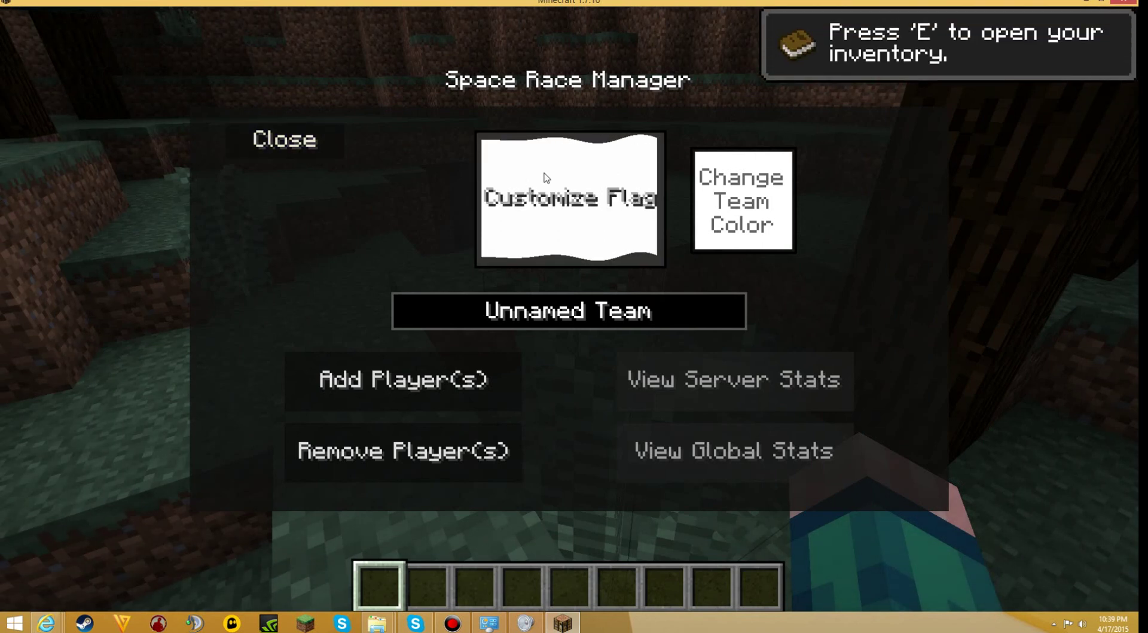
pyautogui.click(526, 174)
pyautogui.click(285, 150)
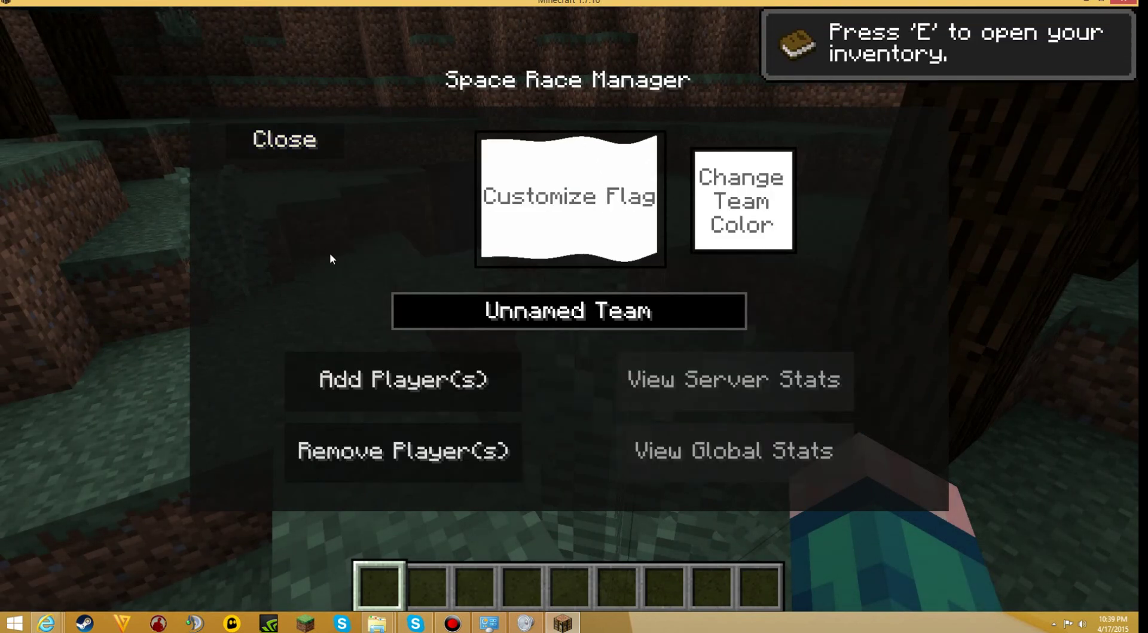
pyautogui.click(310, 147)
pyautogui.press('e')
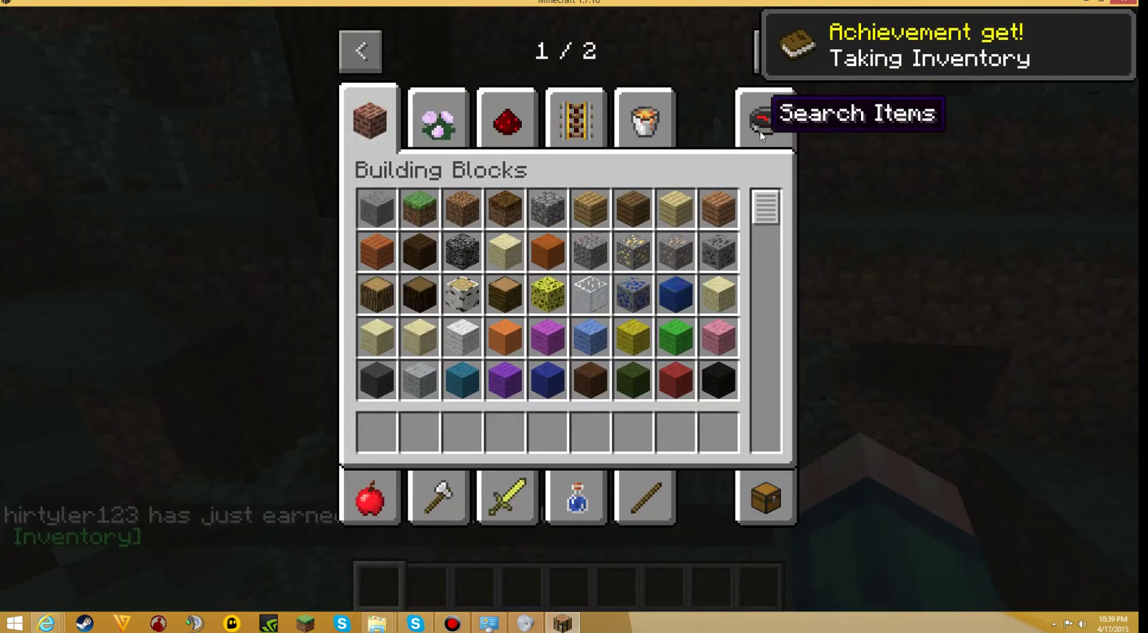